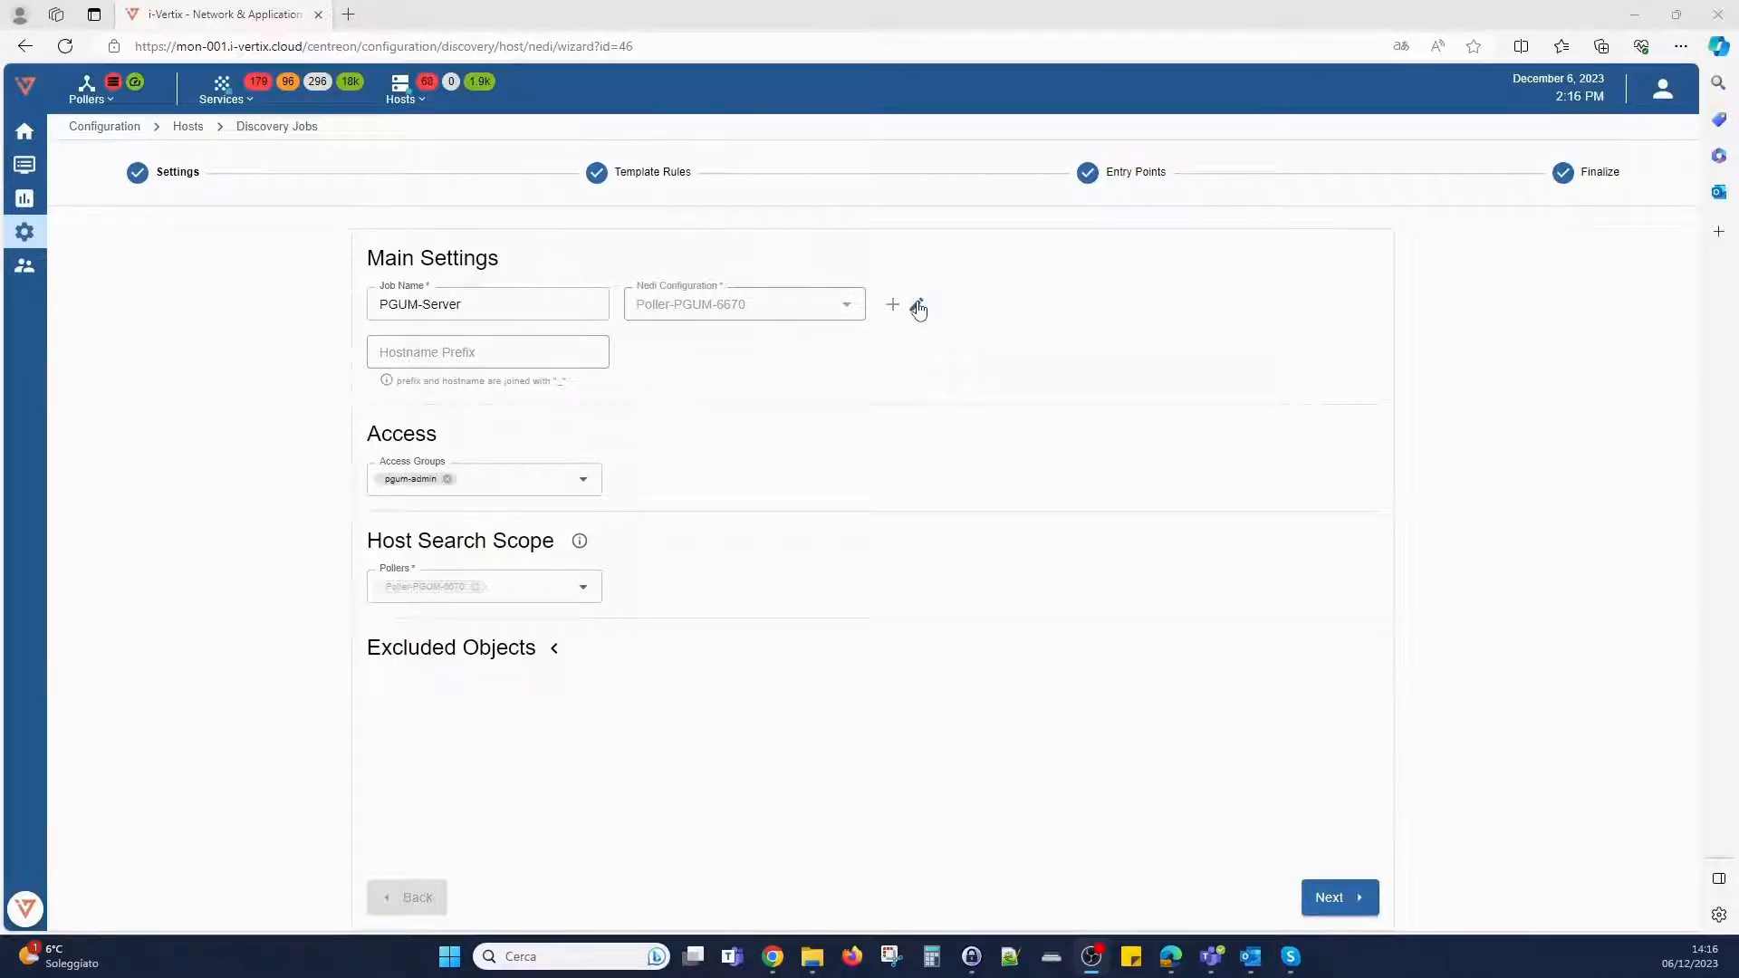
- Add an SNMP credential named "Test credent" with its community string to the Nedi configuration of Poller-PGUM-6670
{"action": "left_click", "coordinate": [917, 306]}
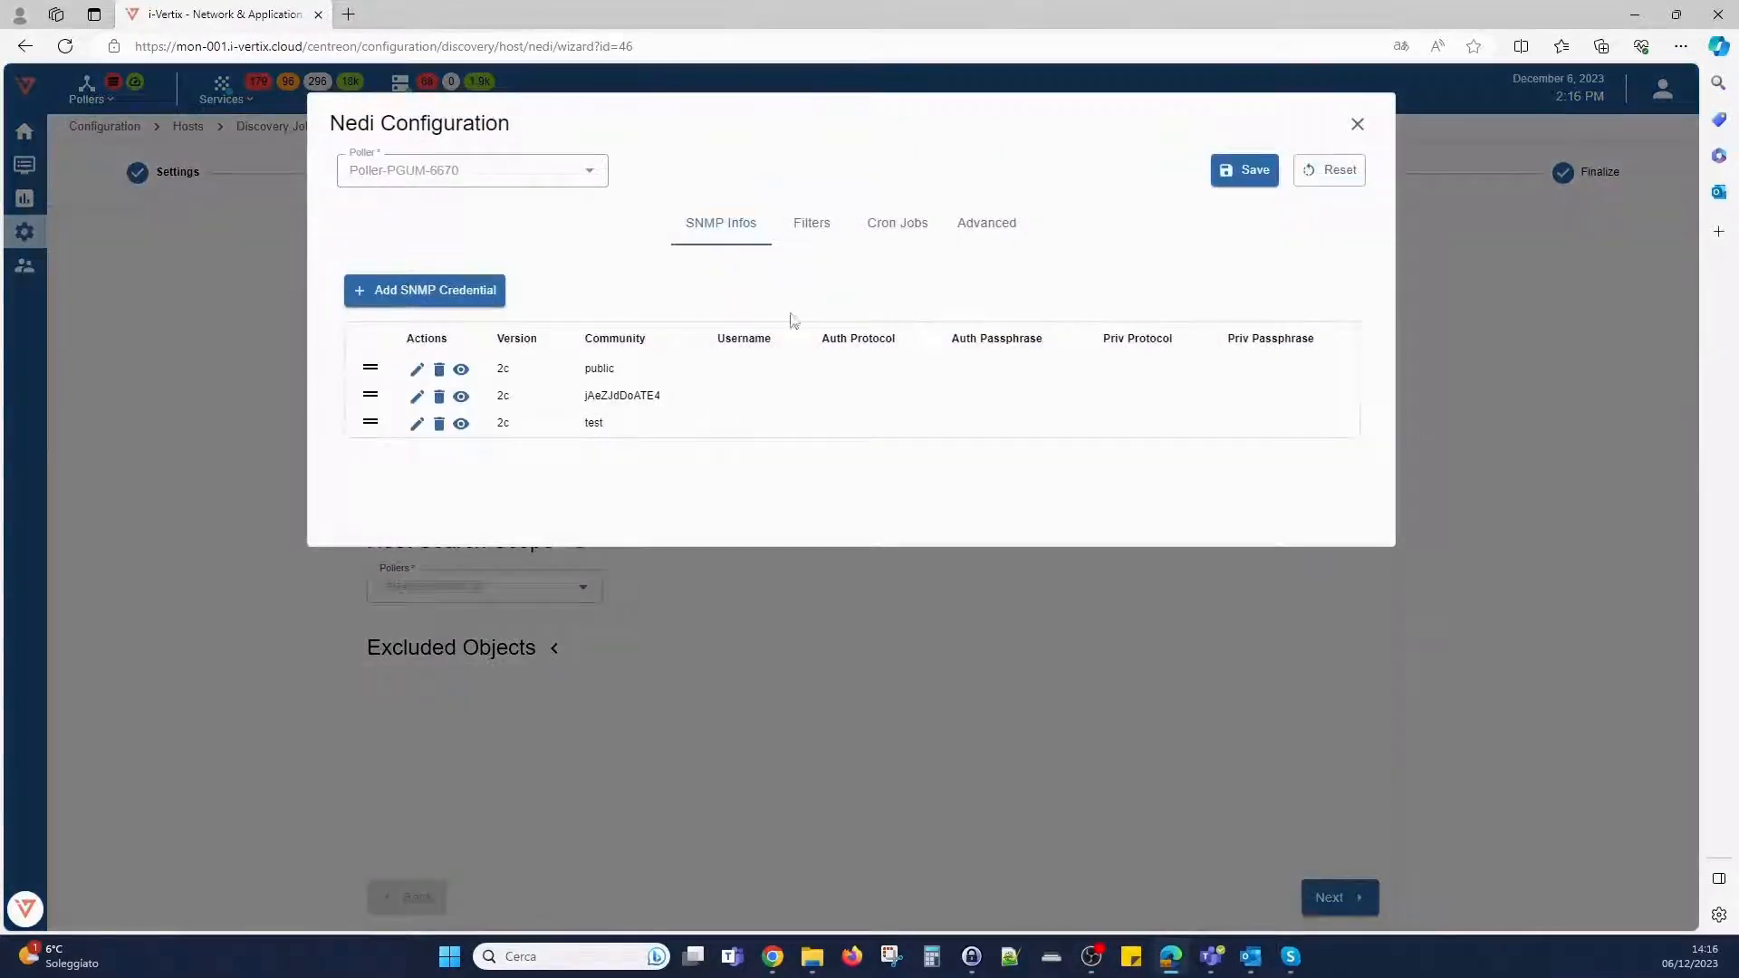
{"action": "left_click", "coordinate": [410, 296]}
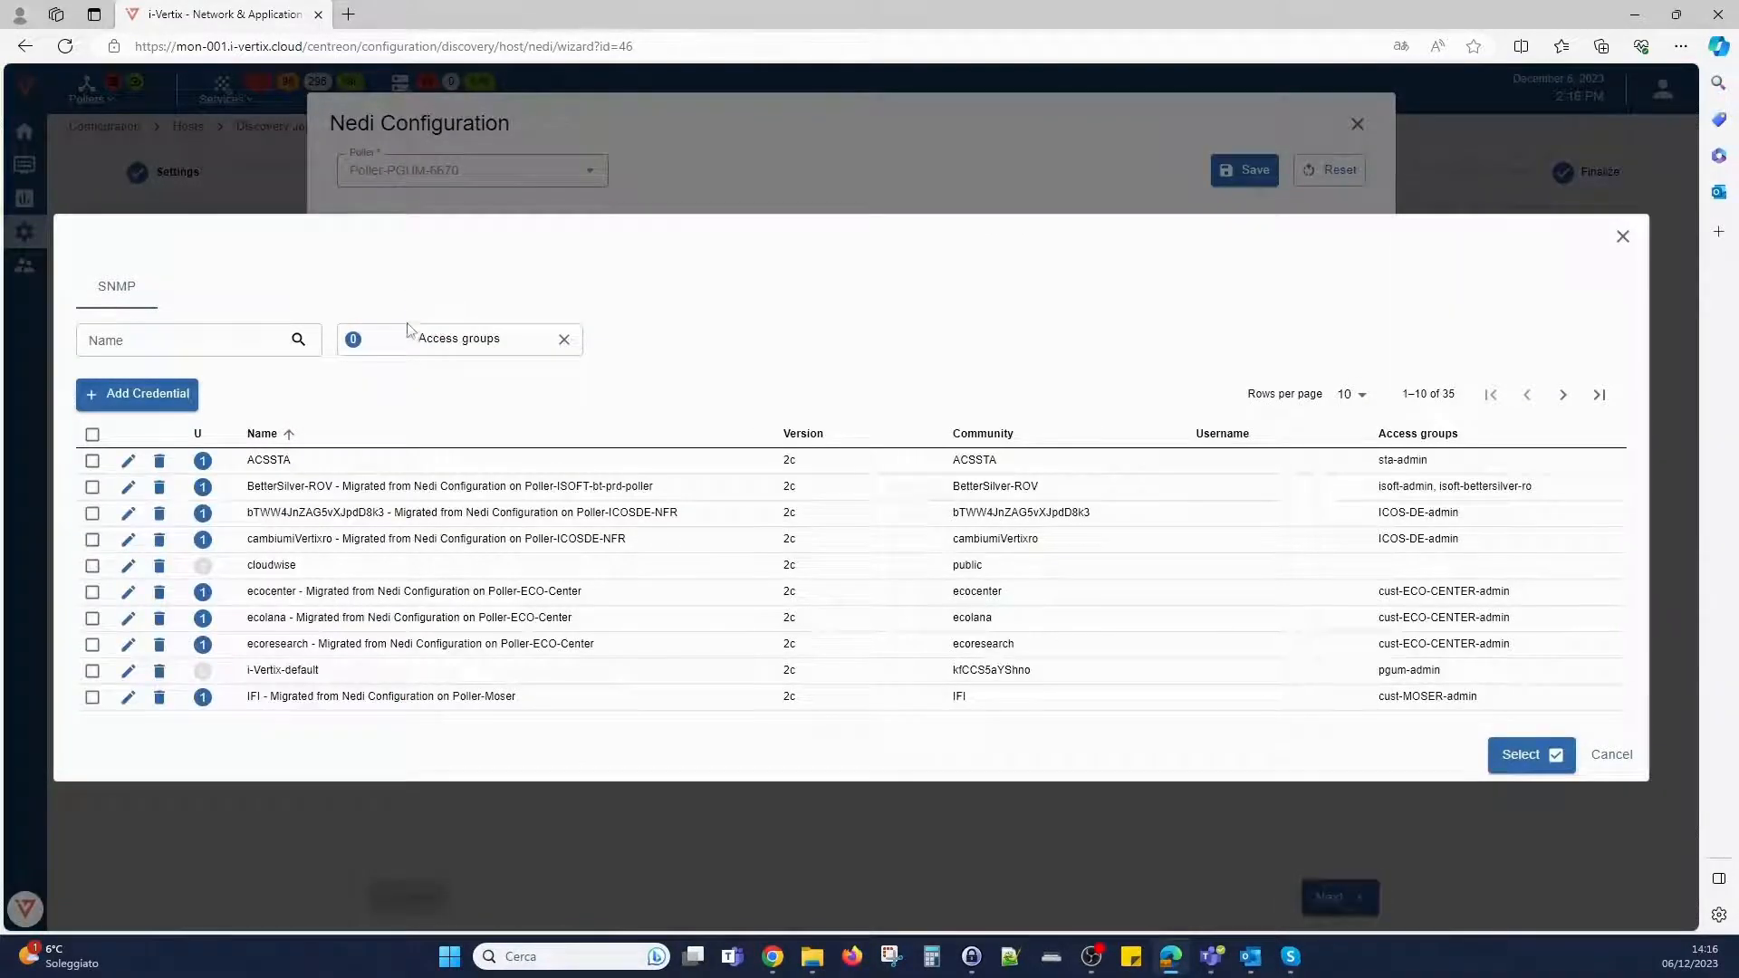
{"action": "left_click", "coordinate": [152, 401]}
{"action": "left_click", "coordinate": [829, 455]}
{"action": "type", "text": "public"}
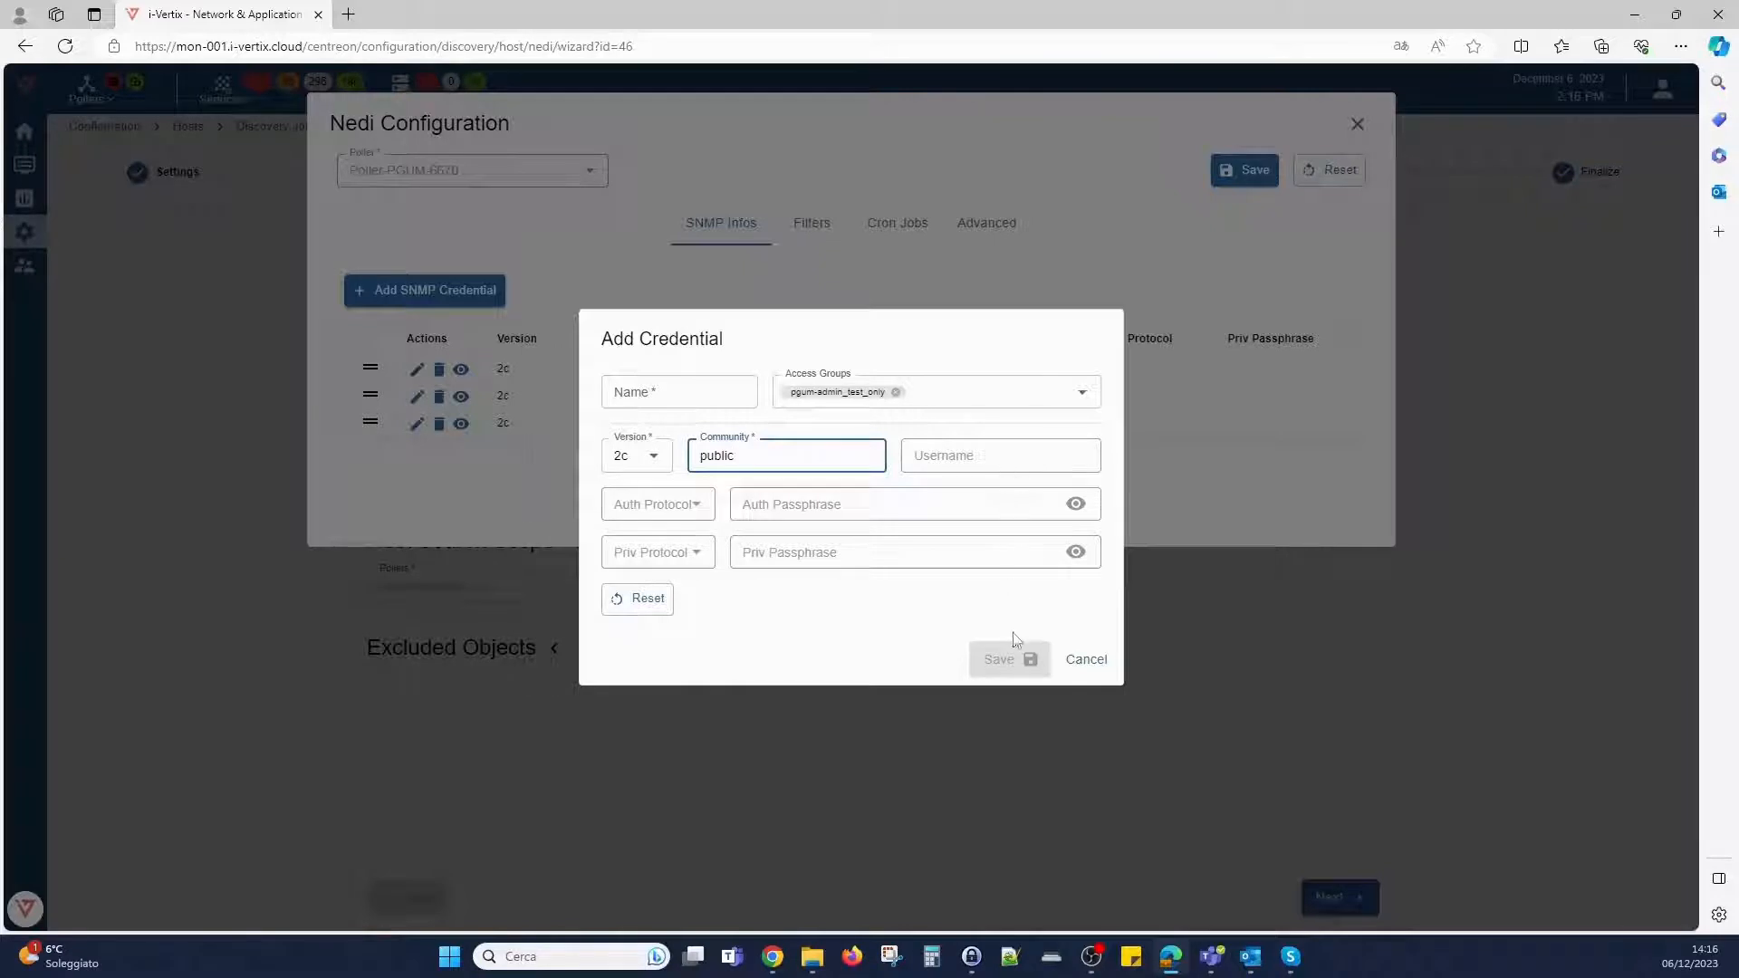
{"action": "left_click", "coordinate": [694, 394]}
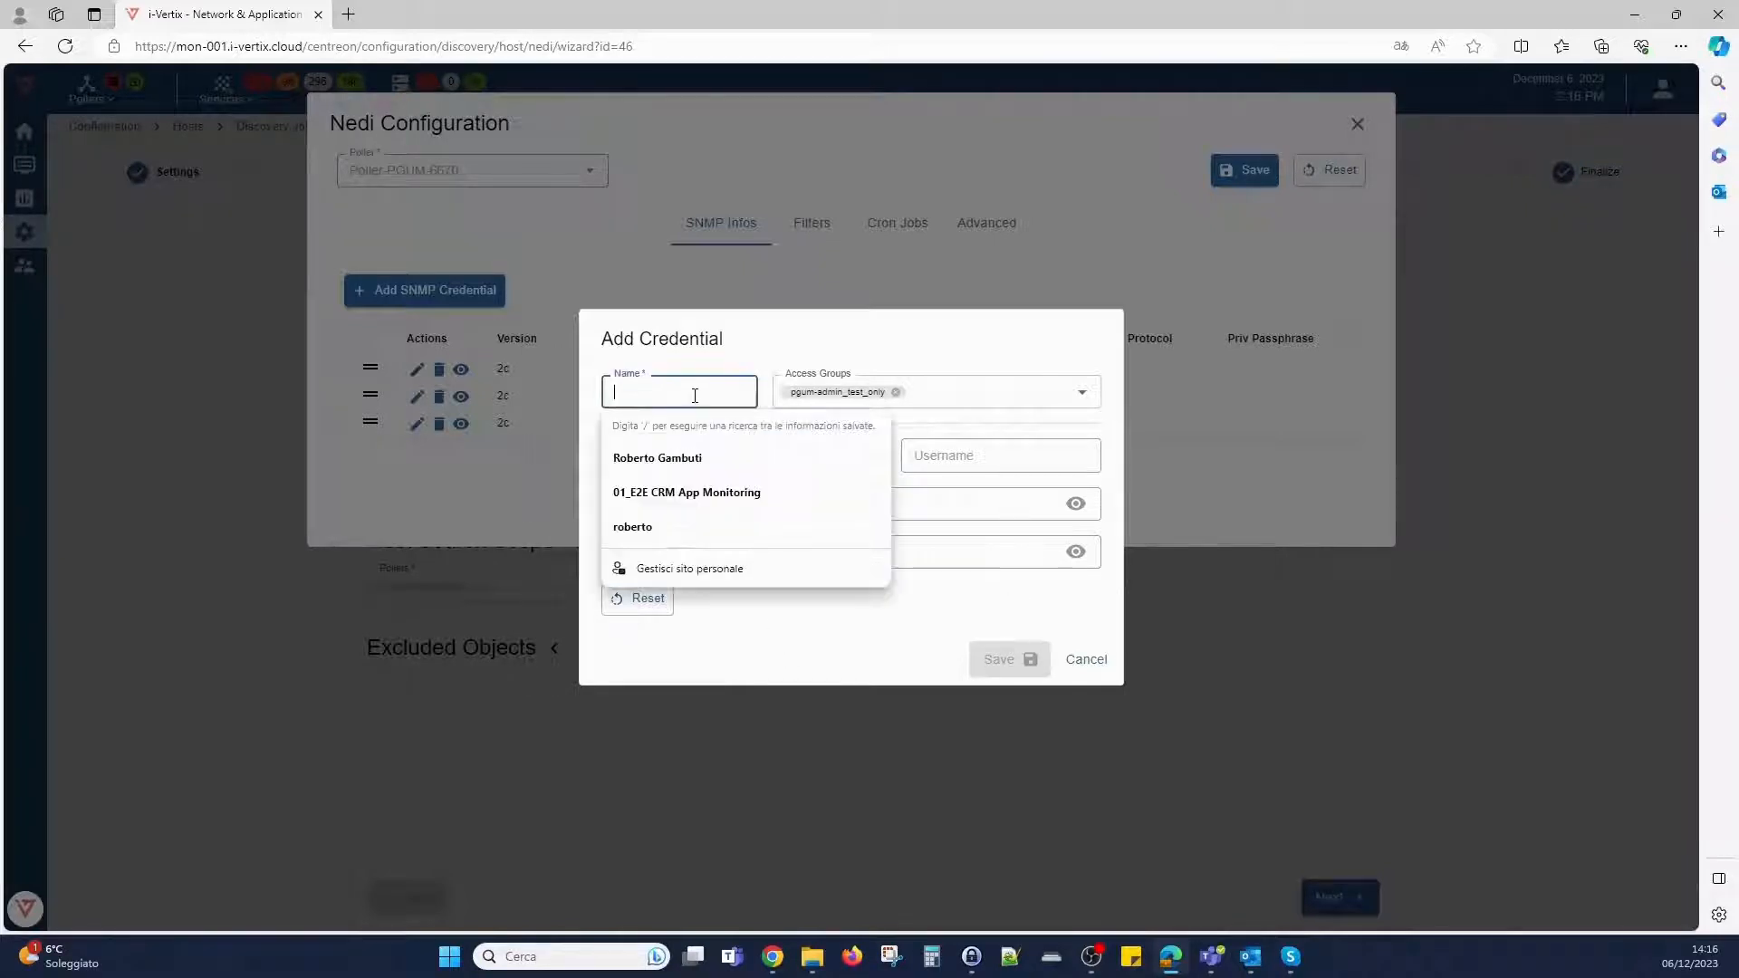
{"action": "type", "text": "Test"}
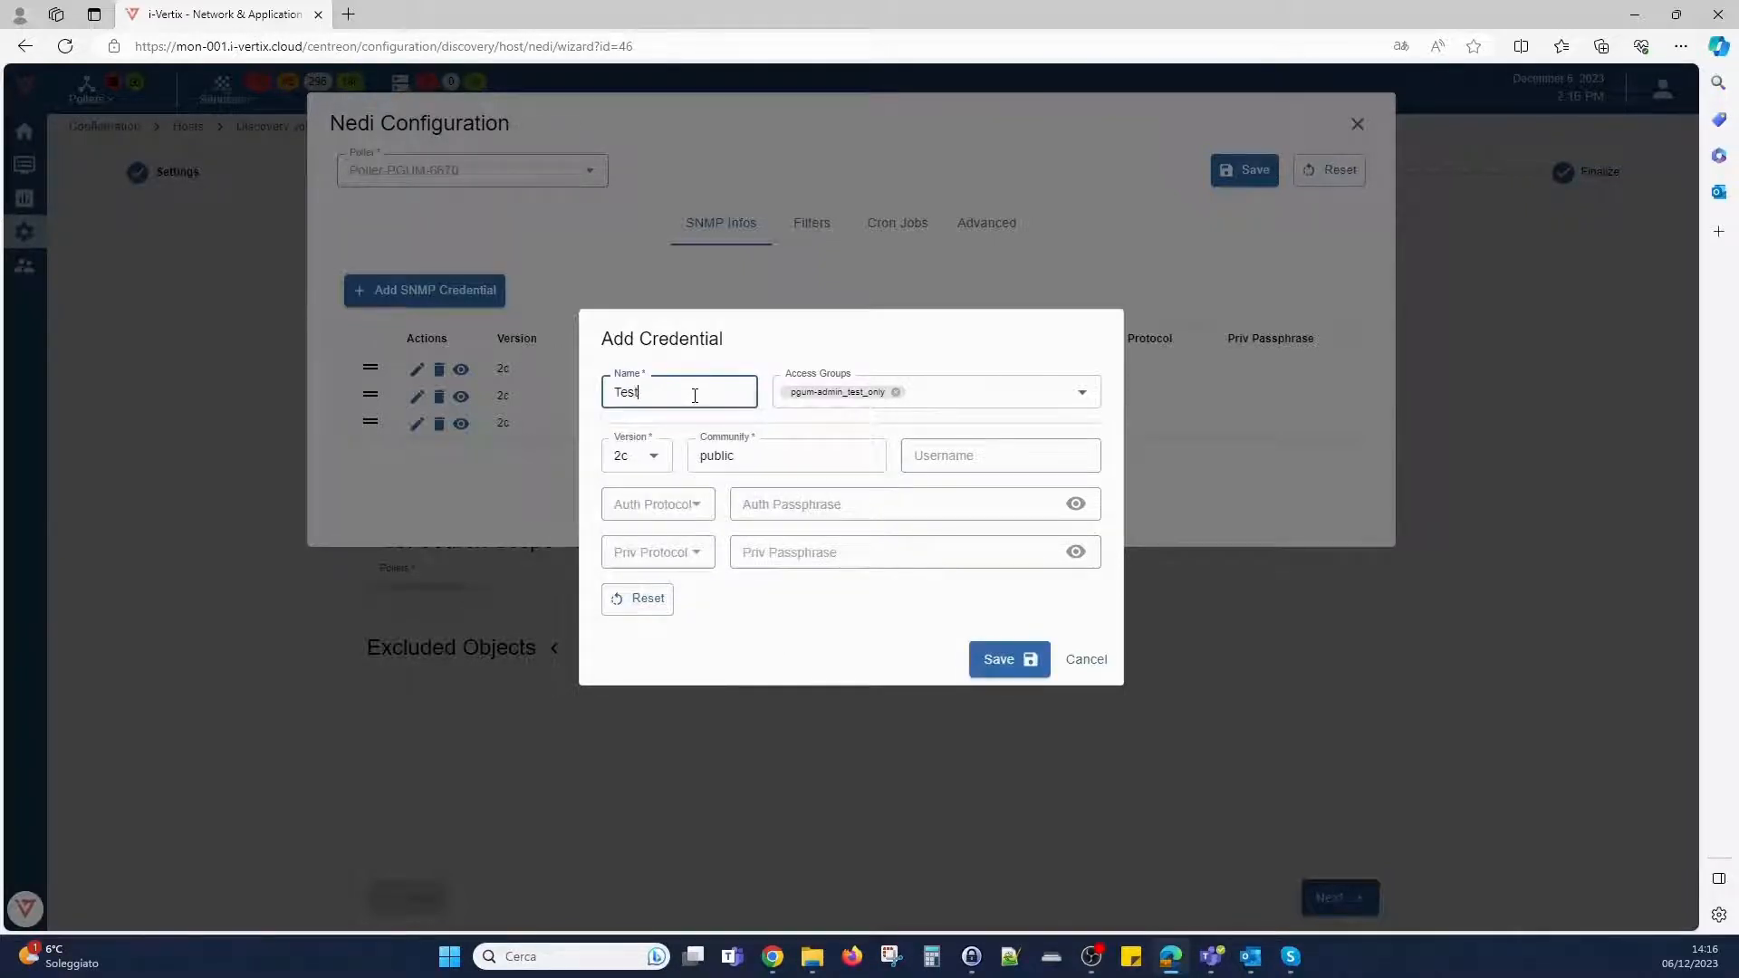
{"action": "type", "text": " credential"}
{"action": "left_click", "coordinate": [987, 659]}
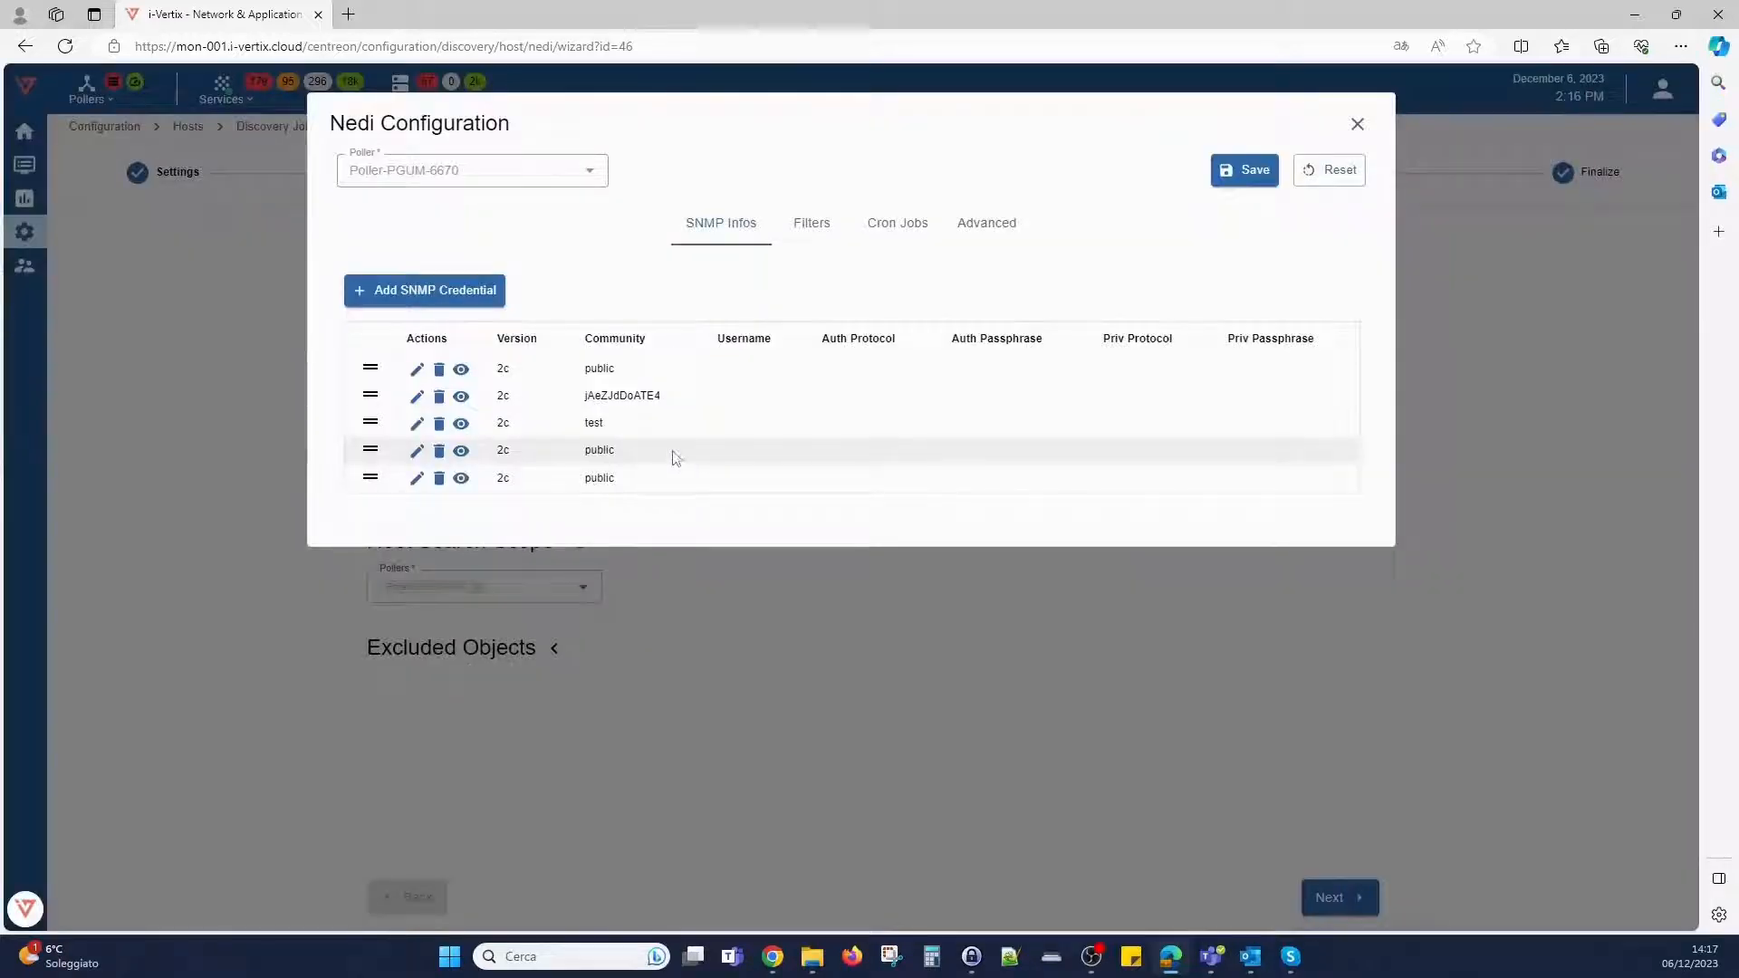
- Examine the filters and cron jobs of the Nedi configuration, and close the configuration
{"action": "left_click", "coordinate": [826, 228]}
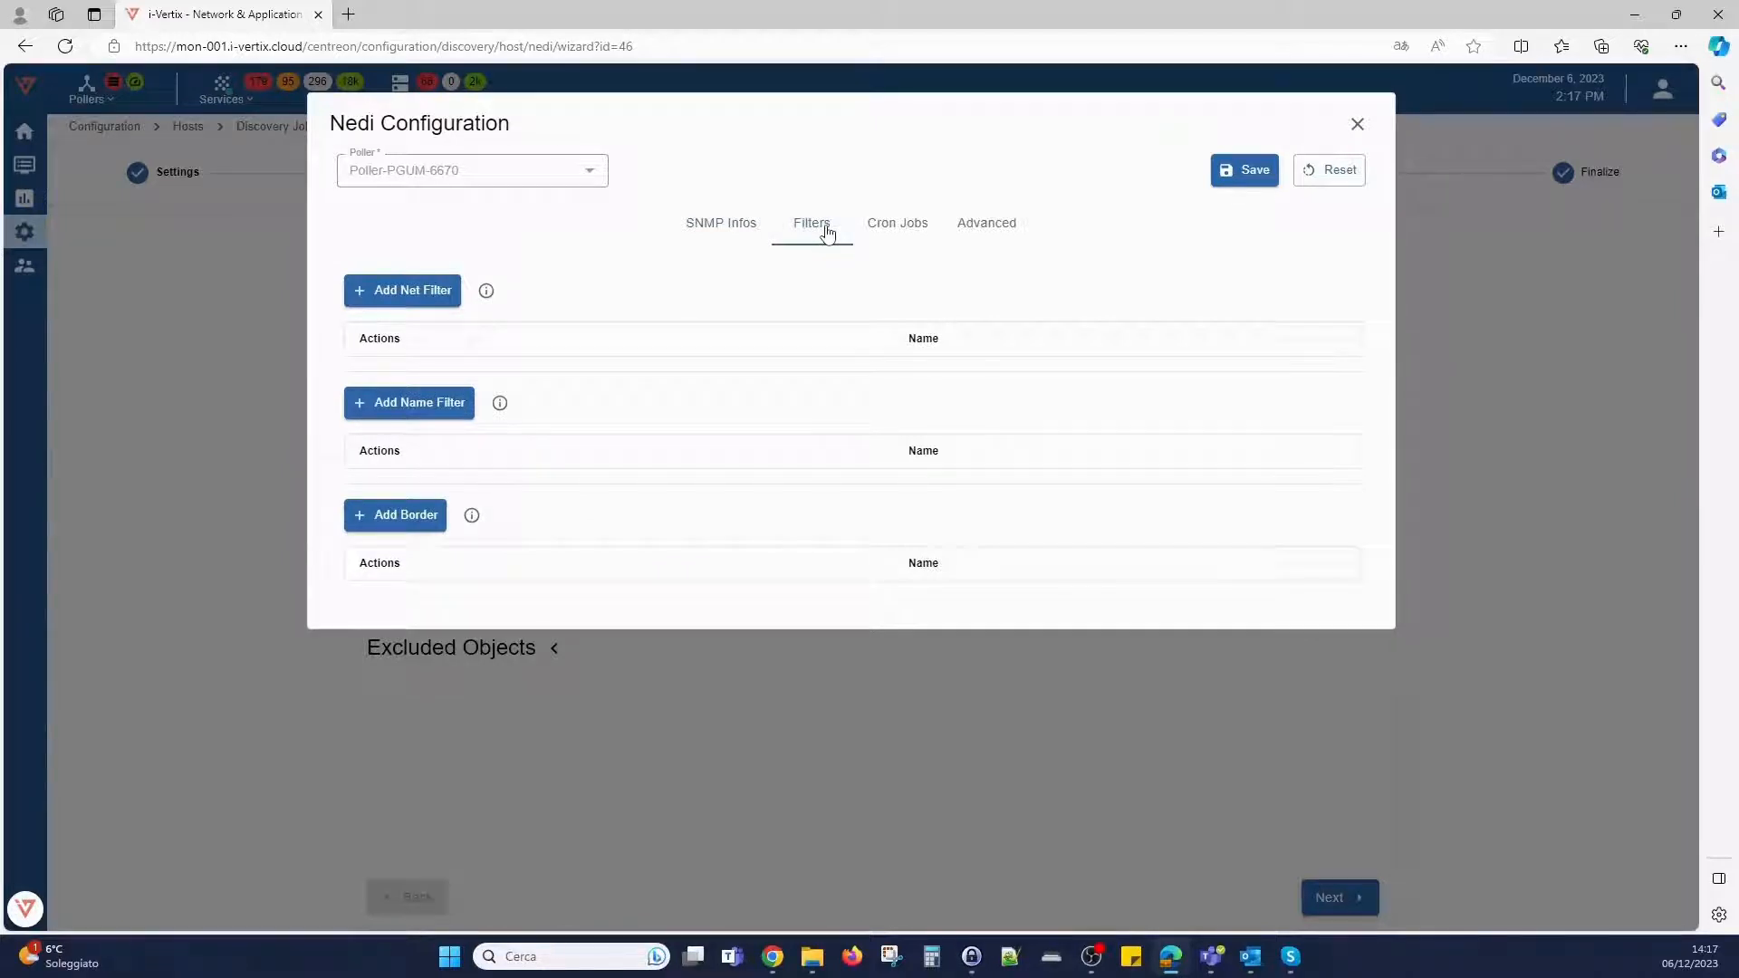
{"action": "left_click", "coordinate": [905, 234]}
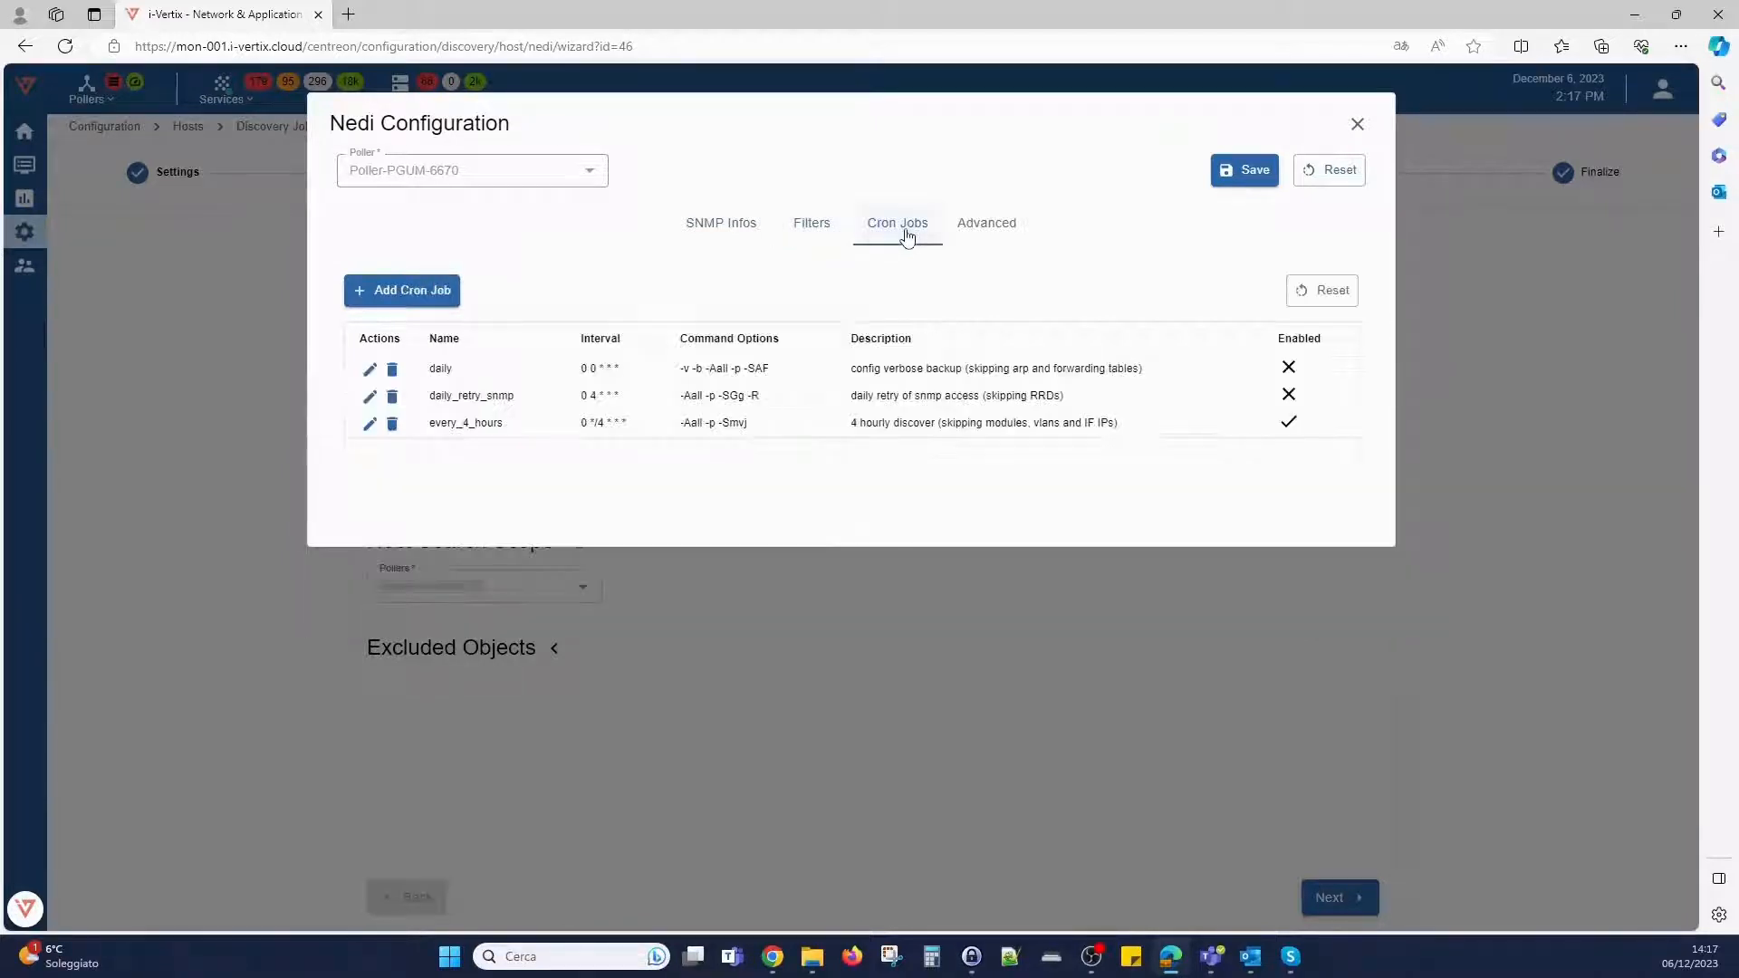
{"action": "left_click", "coordinate": [1222, 764]}
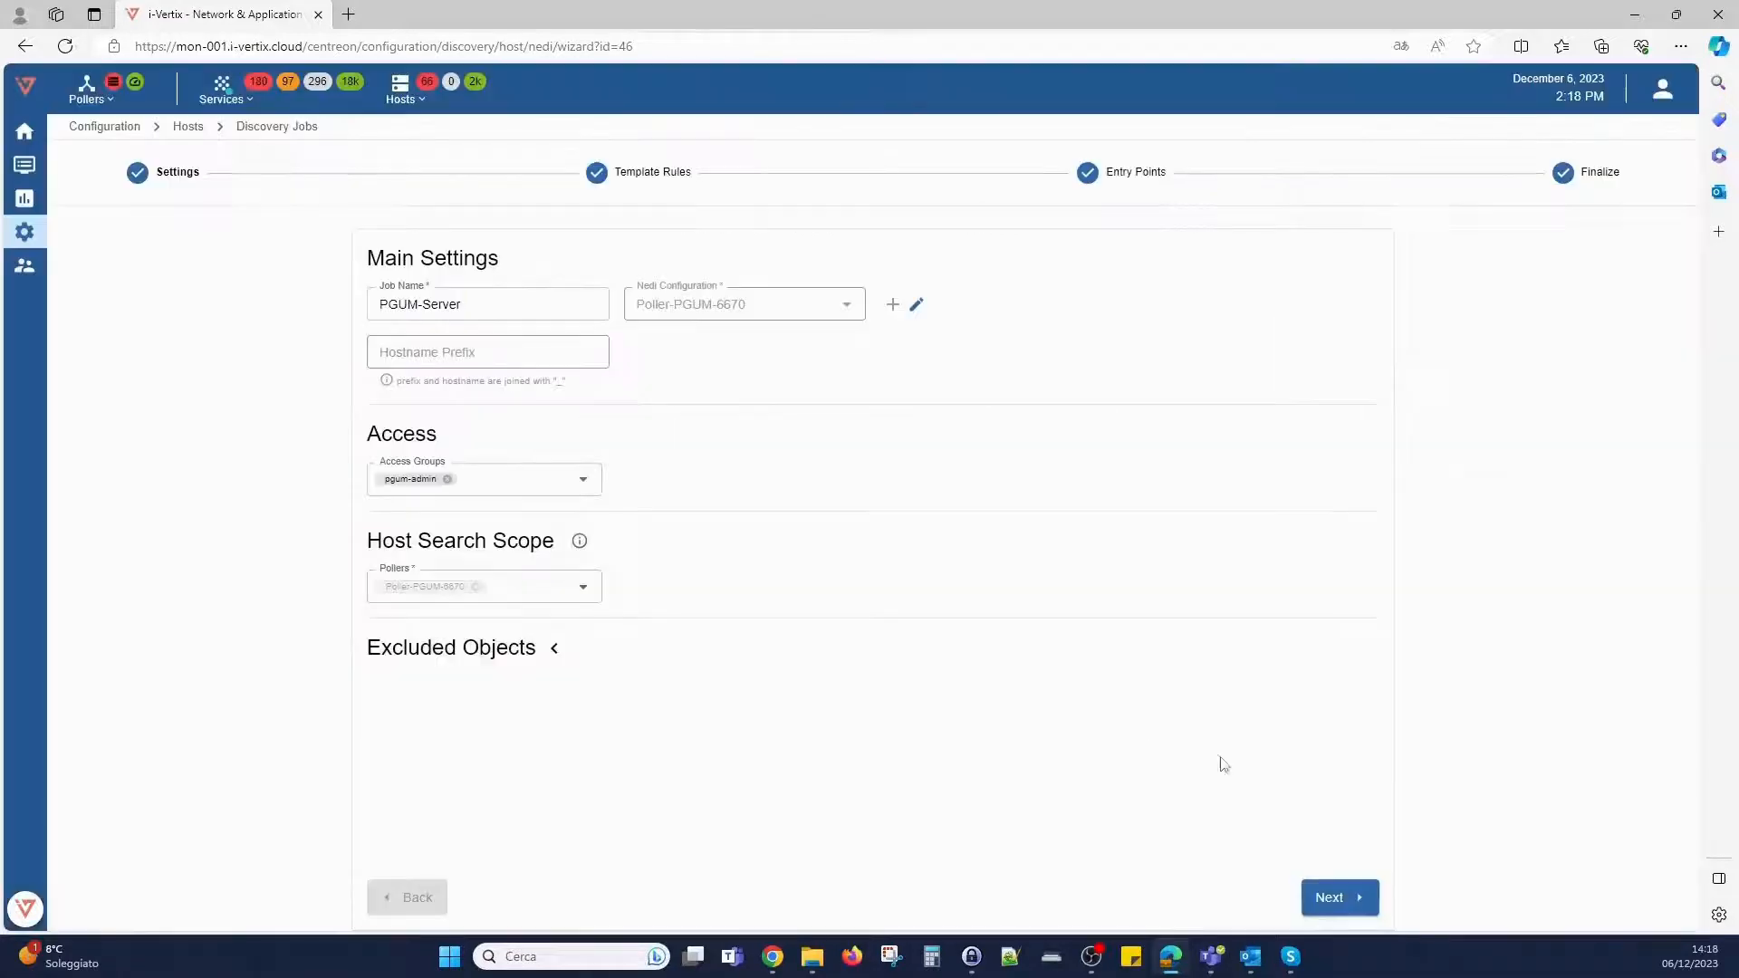
- Review the job's template rules, including the contents of the Cisco standard switch rule, and proceed to the entry points
{"action": "left_click", "coordinate": [1337, 900]}
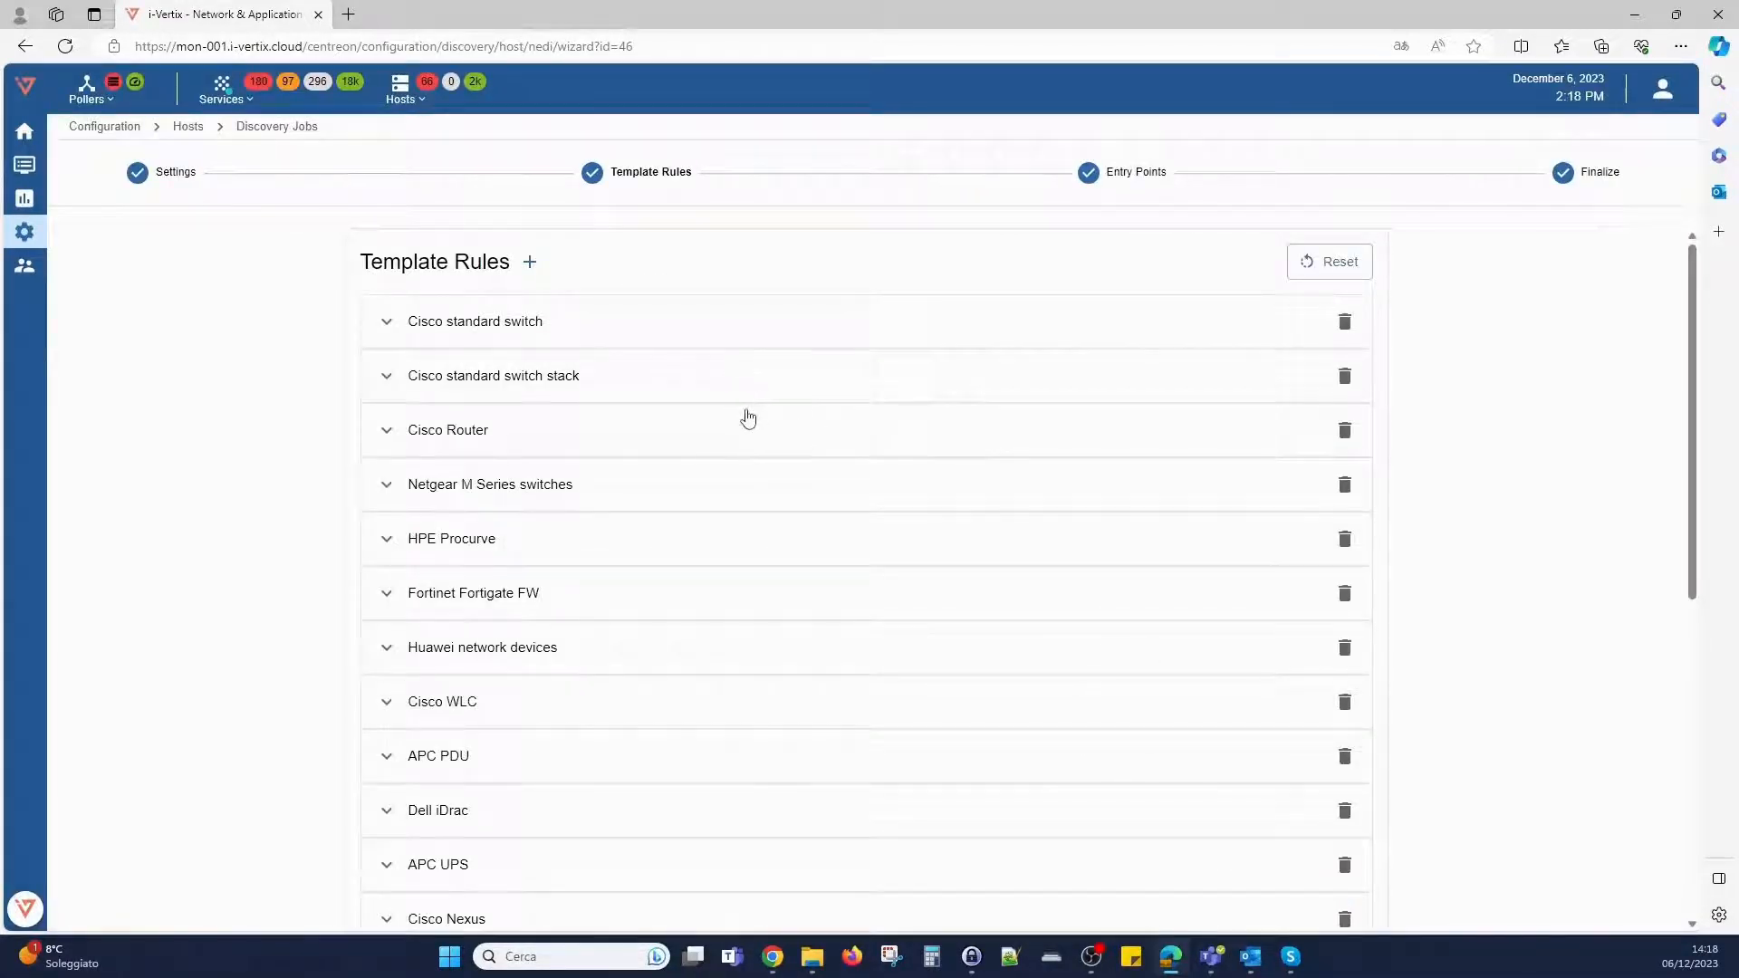
{"action": "scroll", "coordinate": [775, 429], "scroll_direction": "down", "scroll_amount": 5}
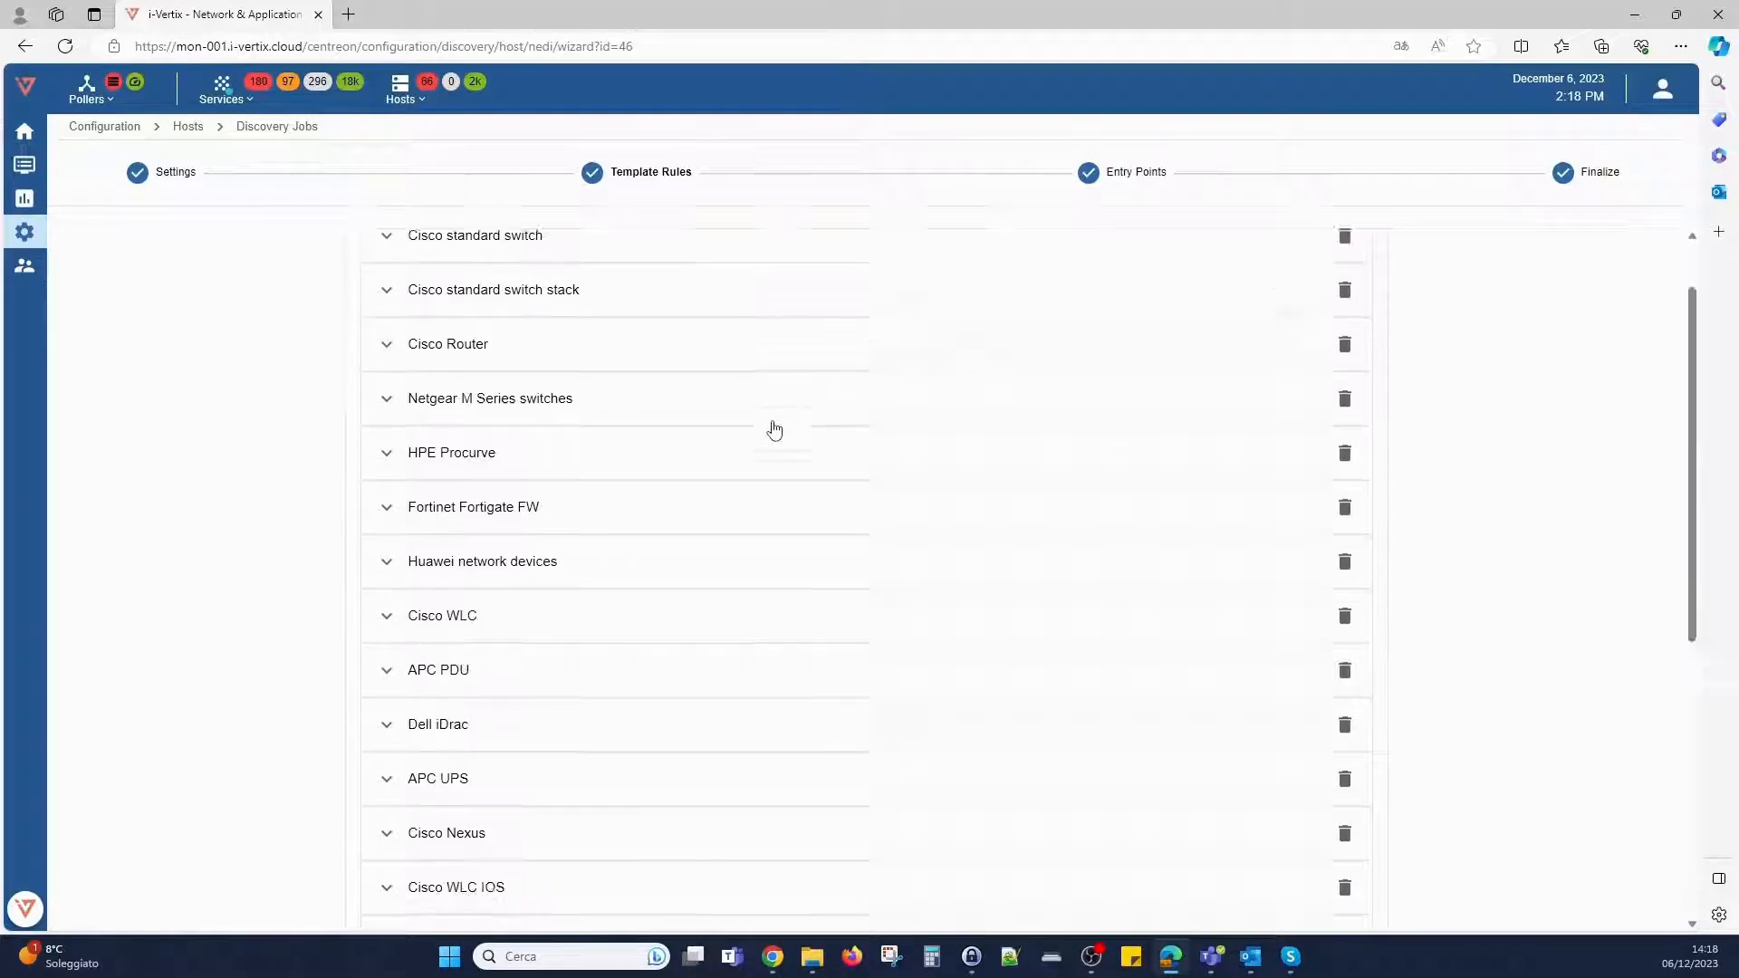
{"action": "scroll", "coordinate": [775, 430], "scroll_direction": "down", "scroll_amount": 3}
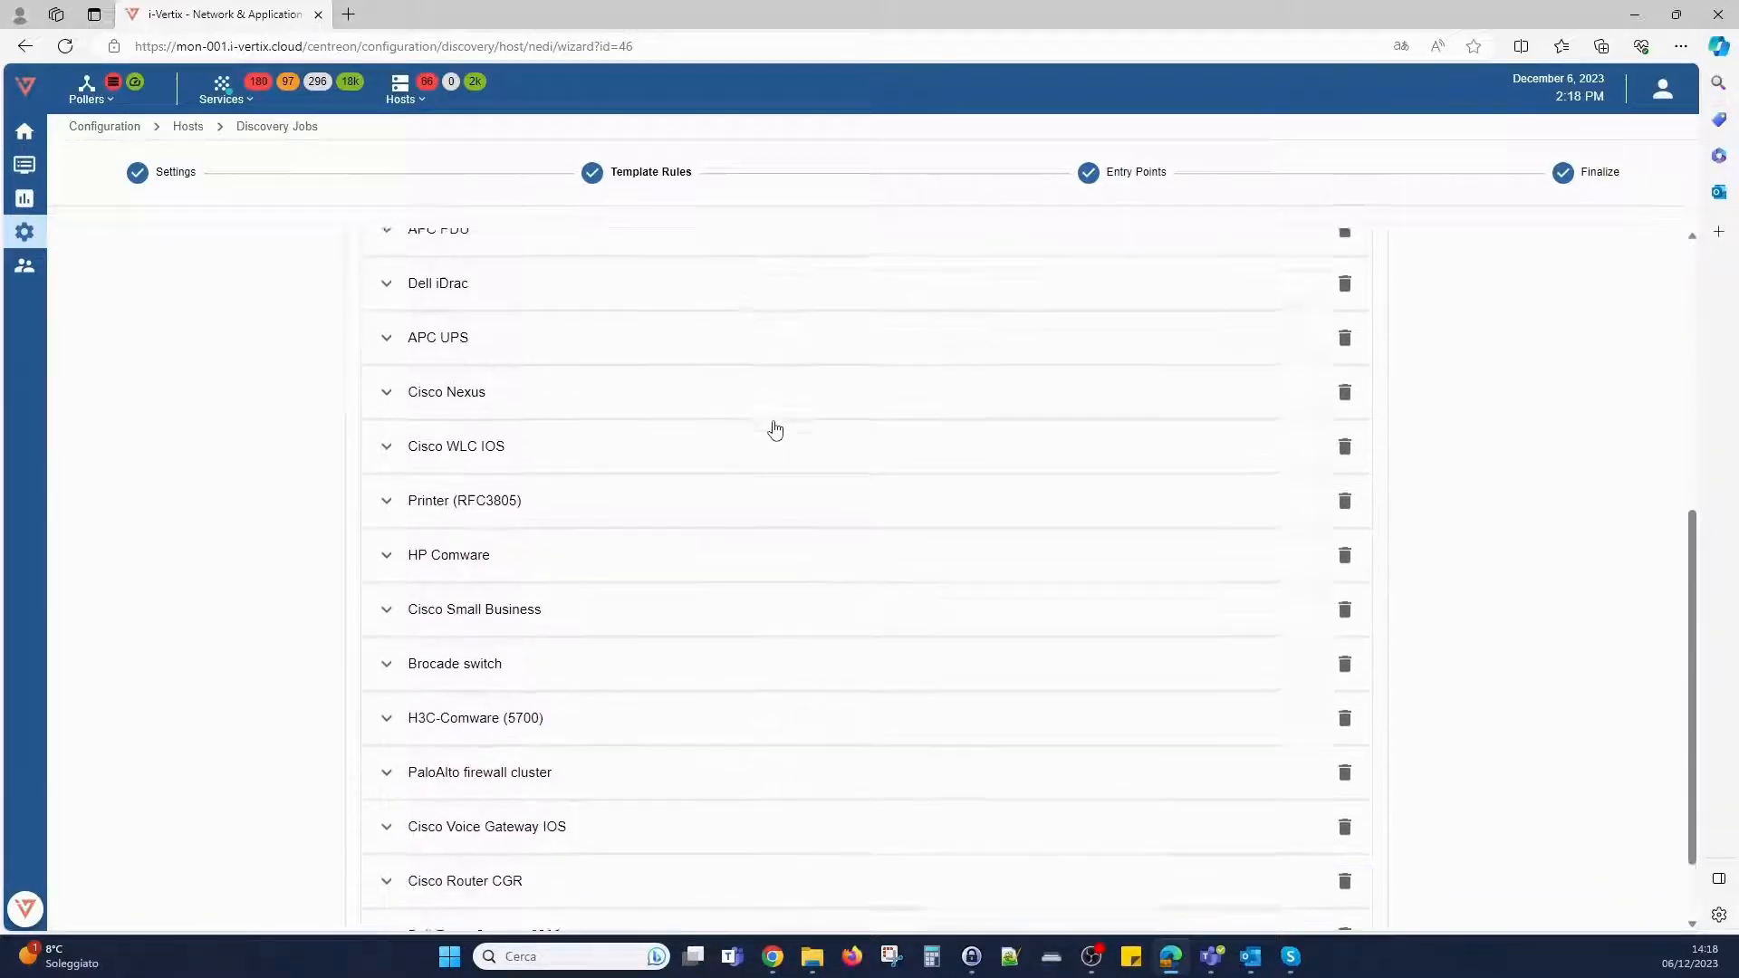
{"action": "scroll", "coordinate": [779, 444], "scroll_direction": "up", "scroll_amount": 3}
{"action": "scroll", "coordinate": [779, 455], "scroll_direction": "up", "scroll_amount": 4}
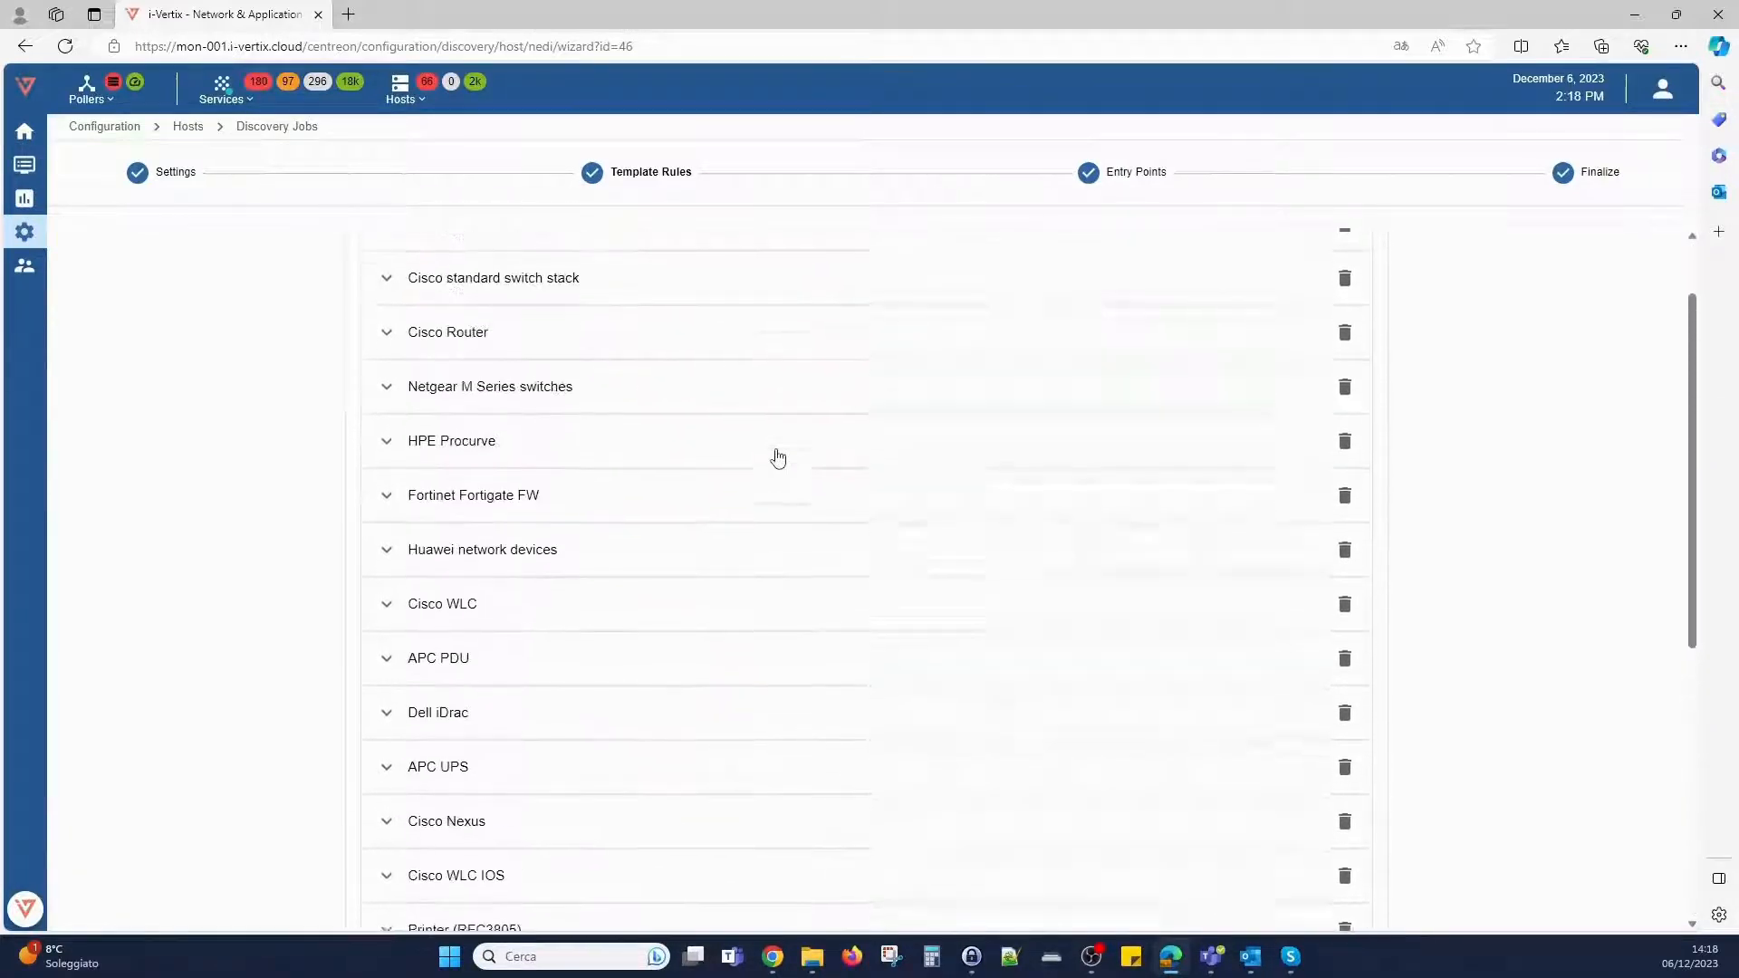
{"action": "left_click", "coordinate": [390, 324]}
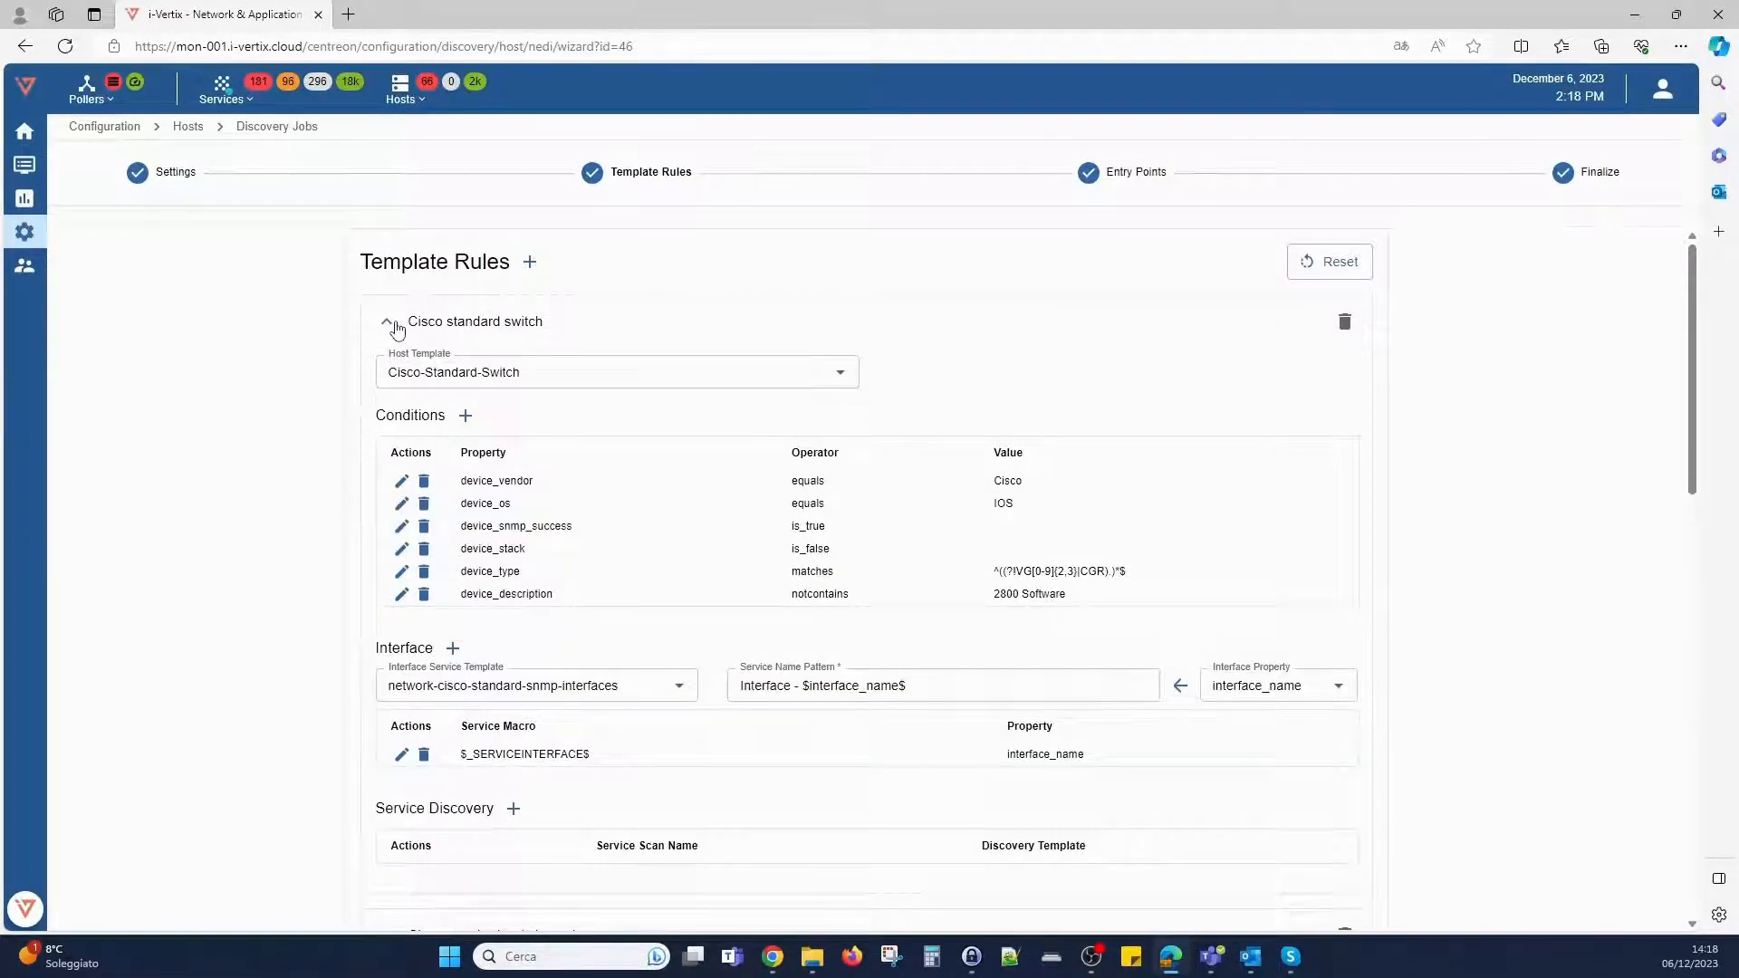
{"action": "left_click", "coordinate": [389, 324]}
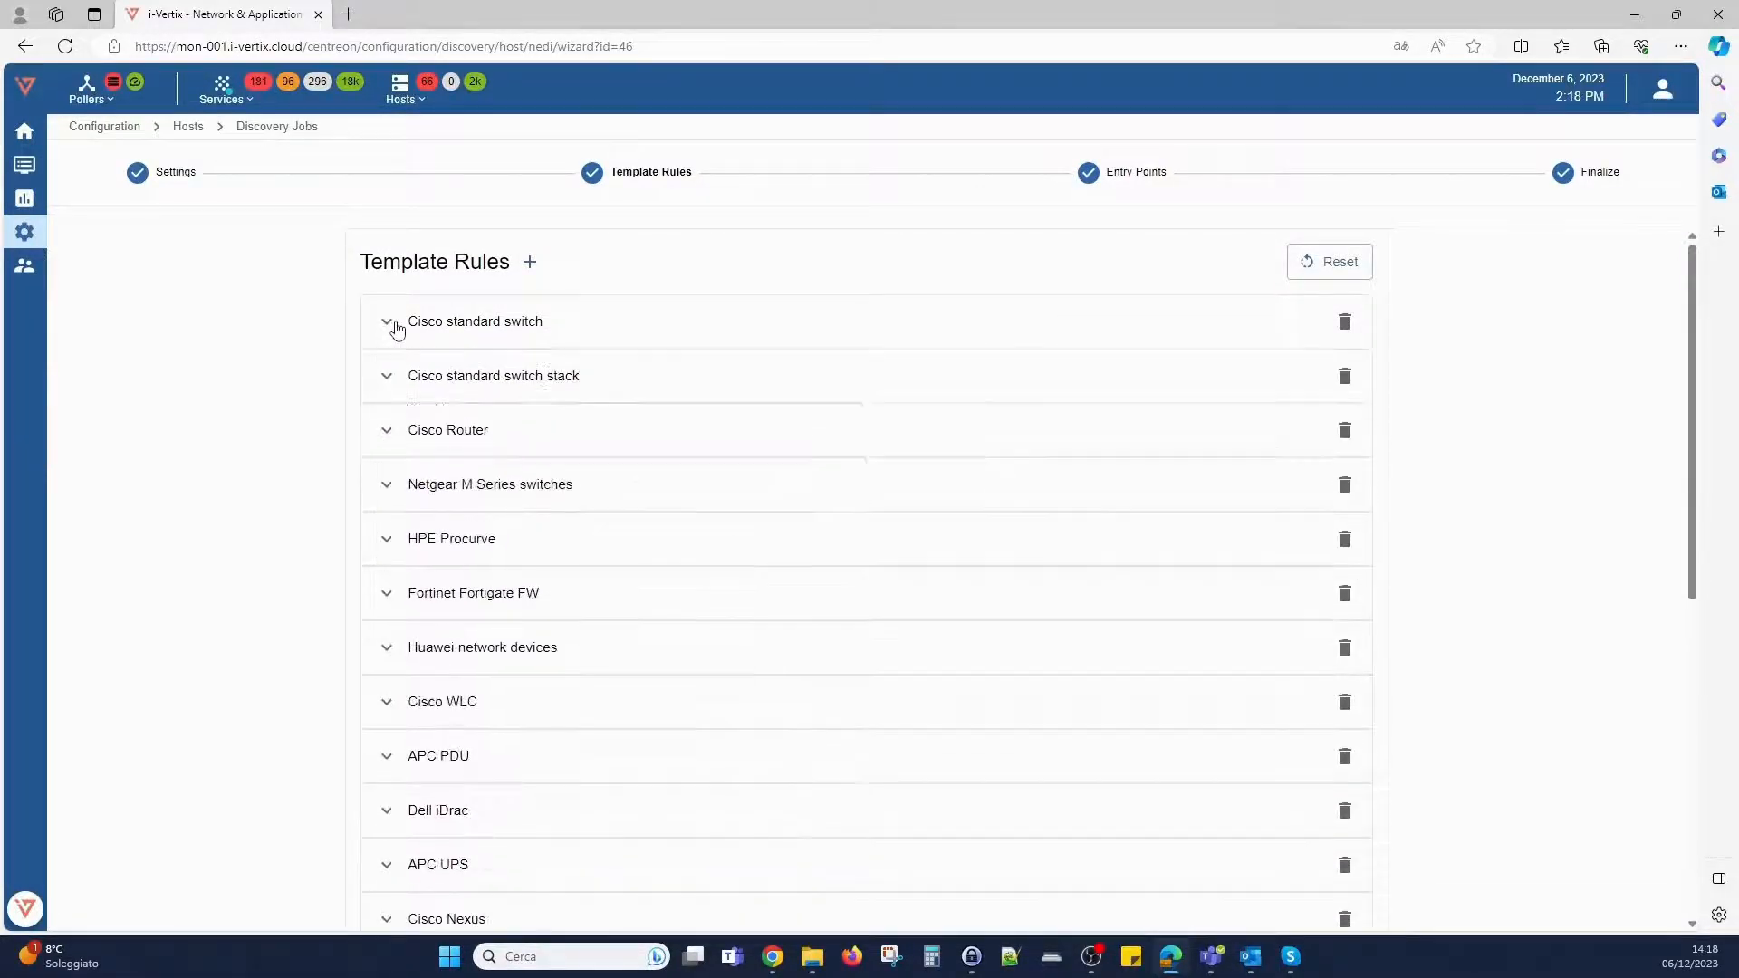
{"action": "left_click", "coordinate": [1114, 180]}
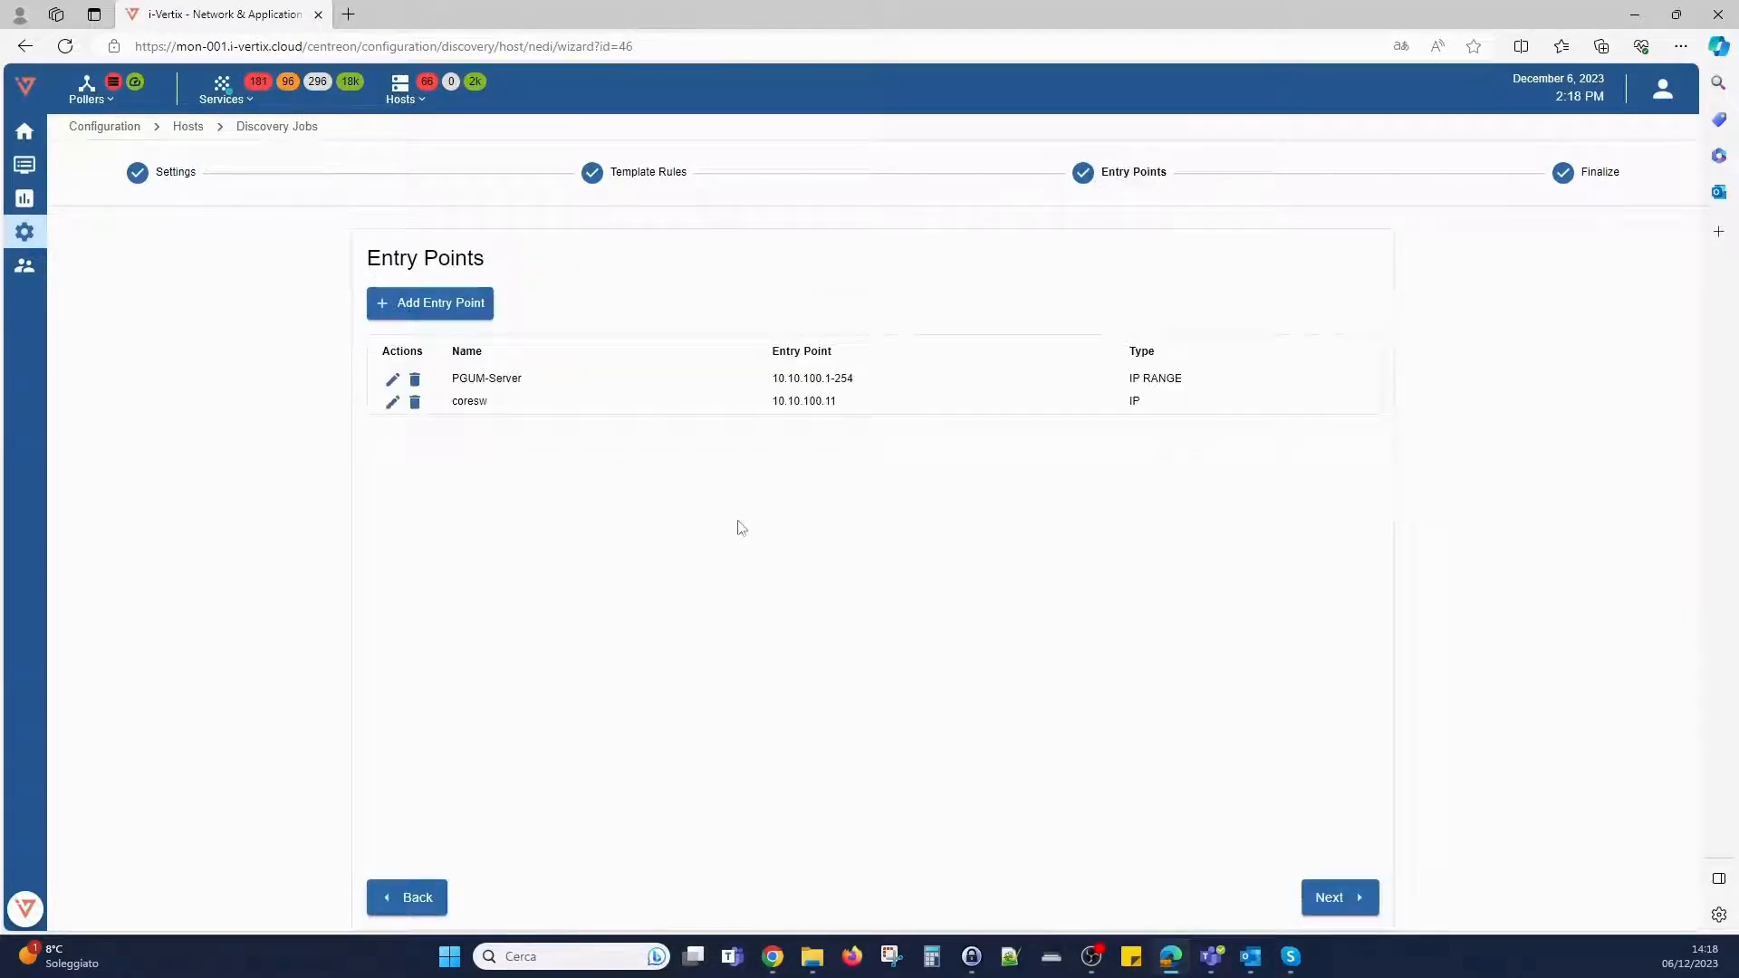
{"action": "left_click", "coordinate": [448, 306]}
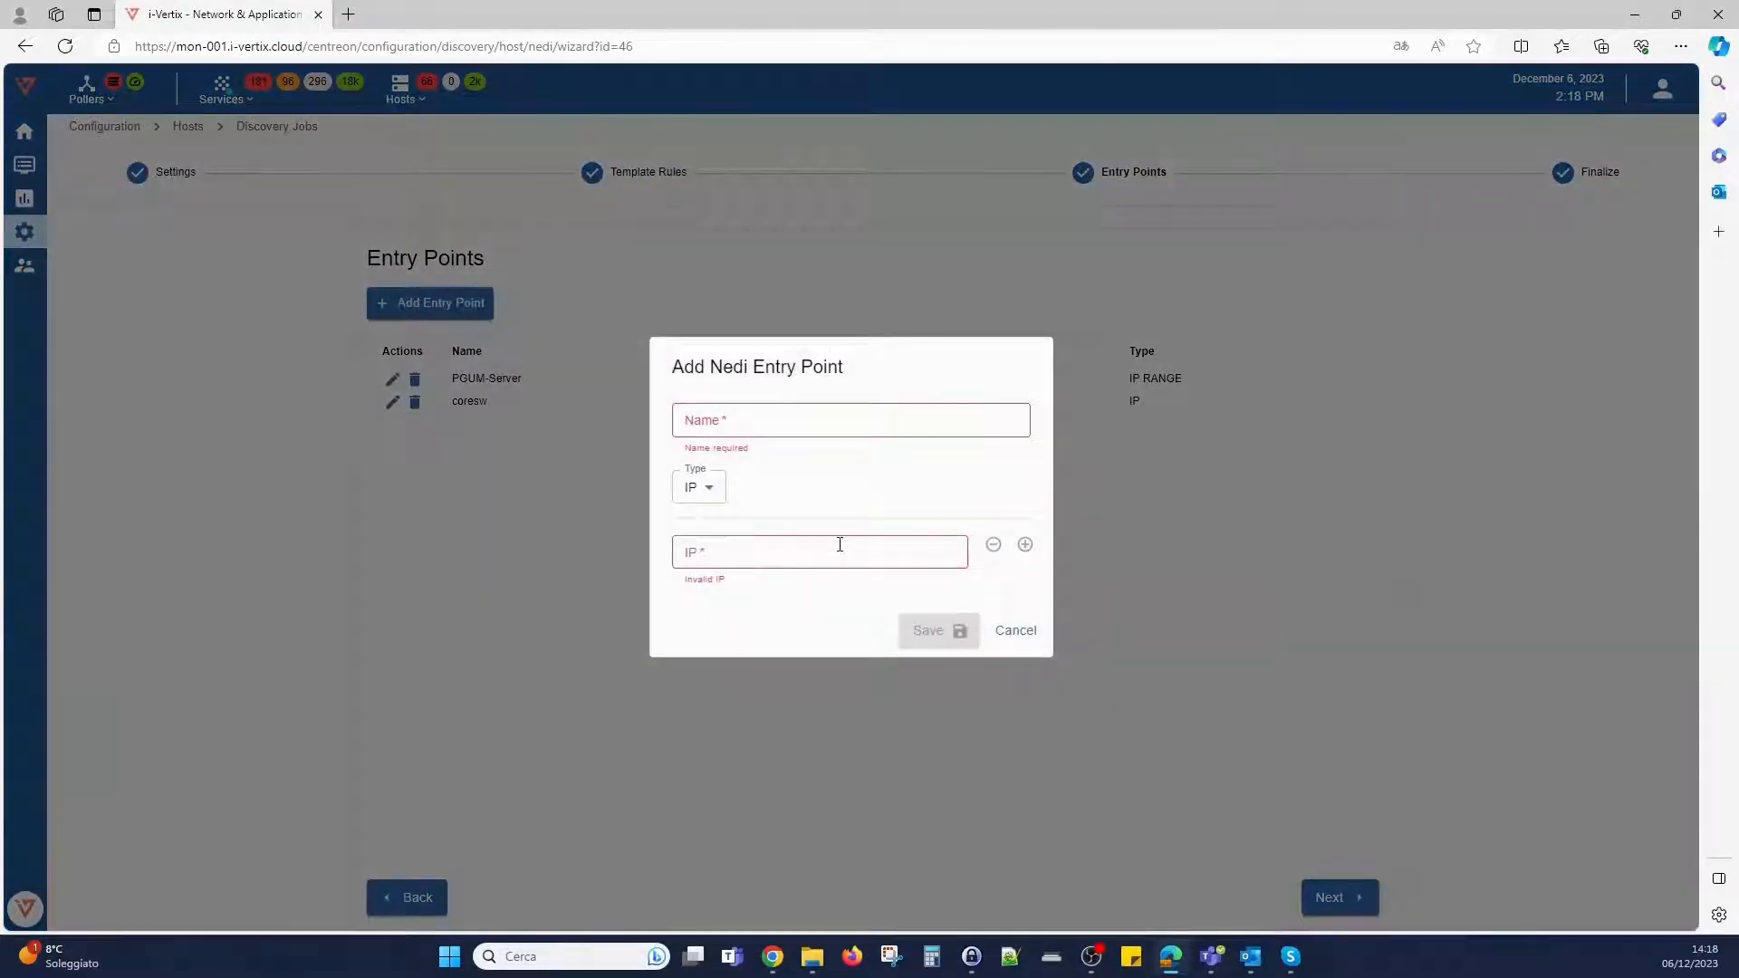
{"action": "left_click", "coordinate": [716, 494]}
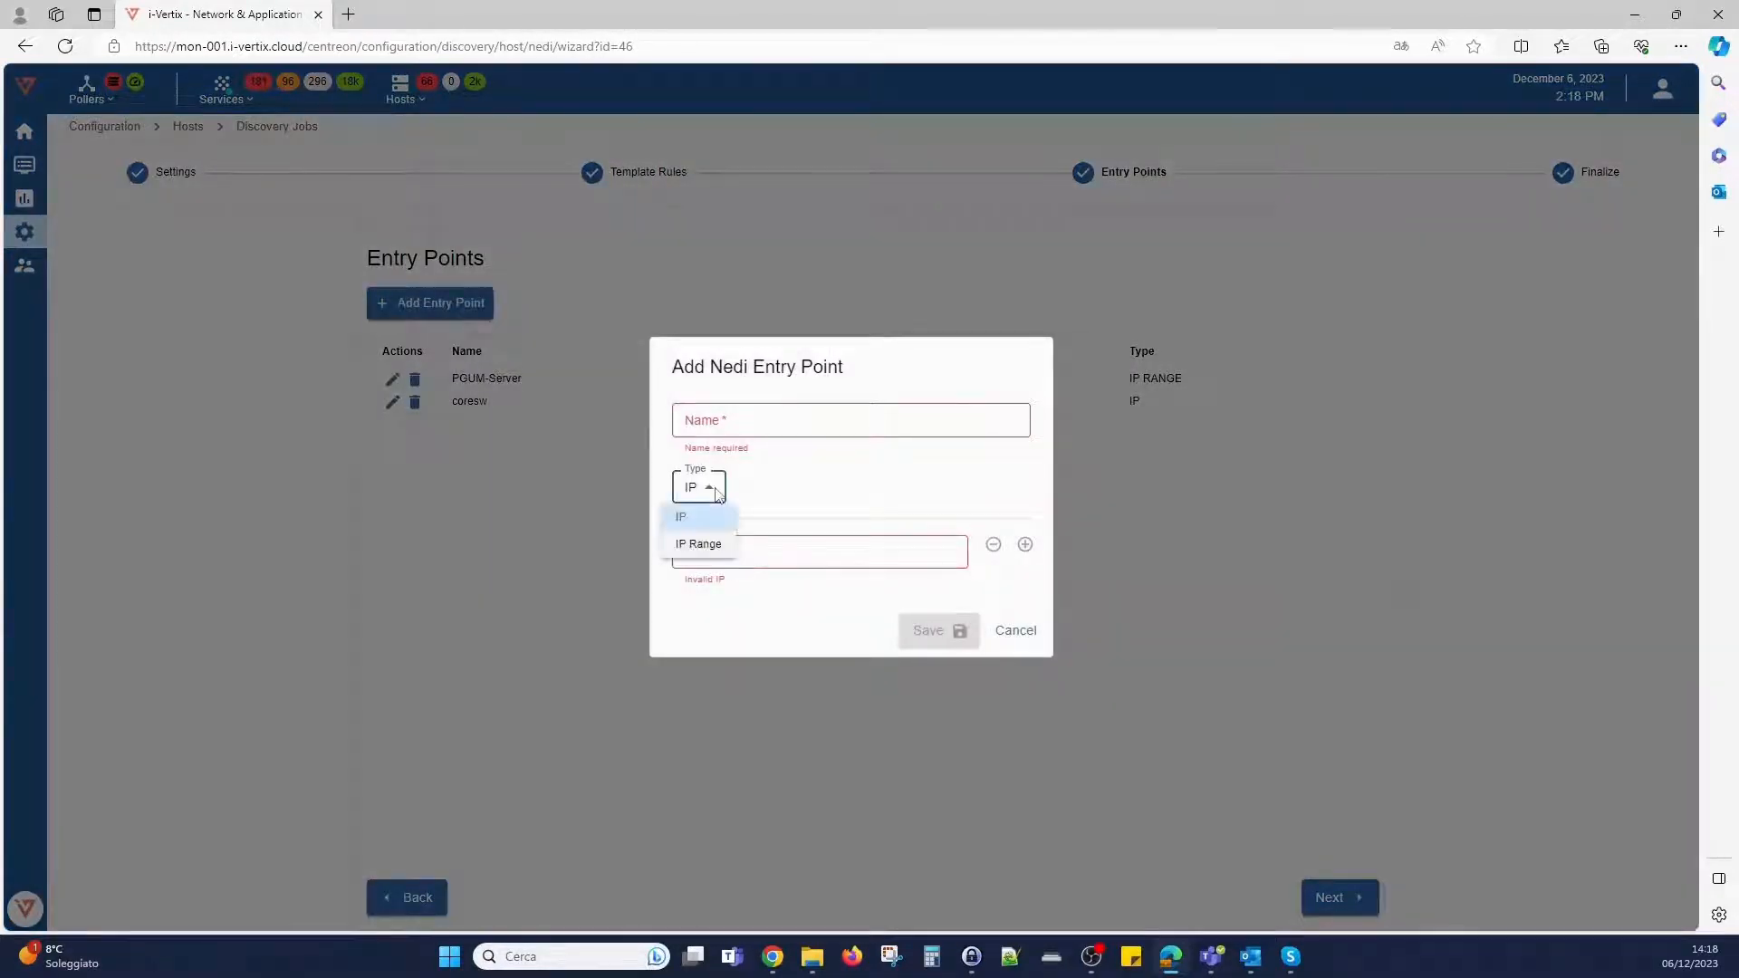
{"action": "left_click", "coordinate": [701, 543]}
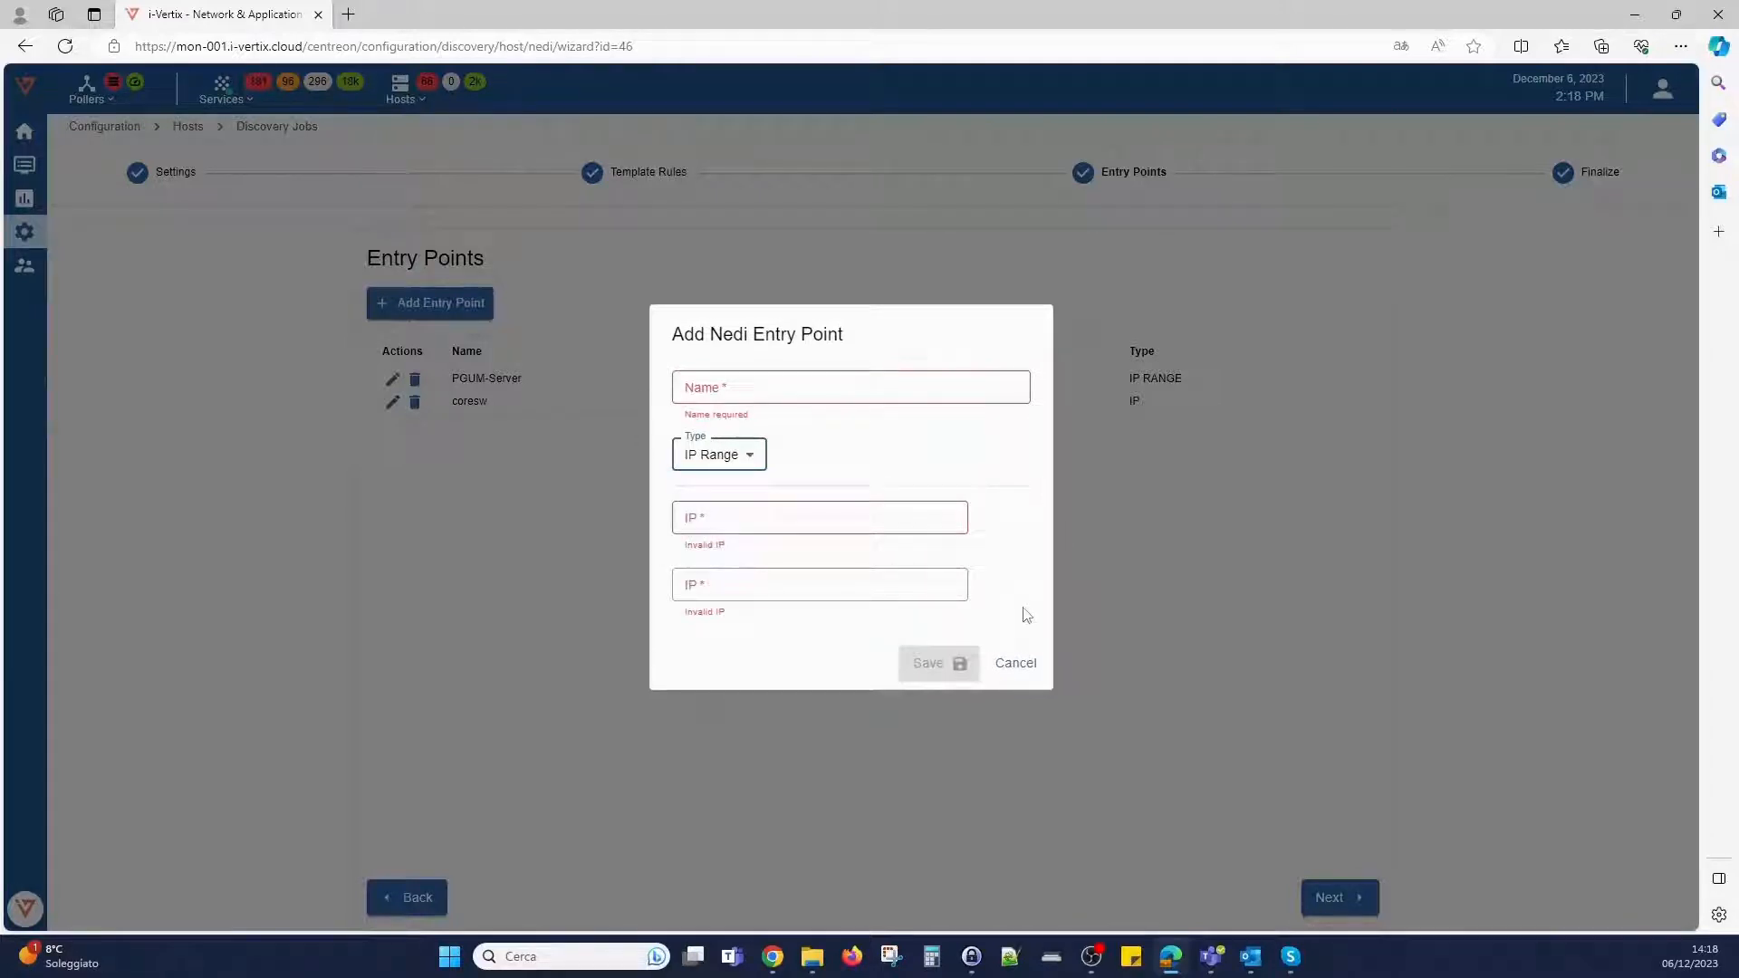
{"action": "left_click", "coordinate": [1017, 664]}
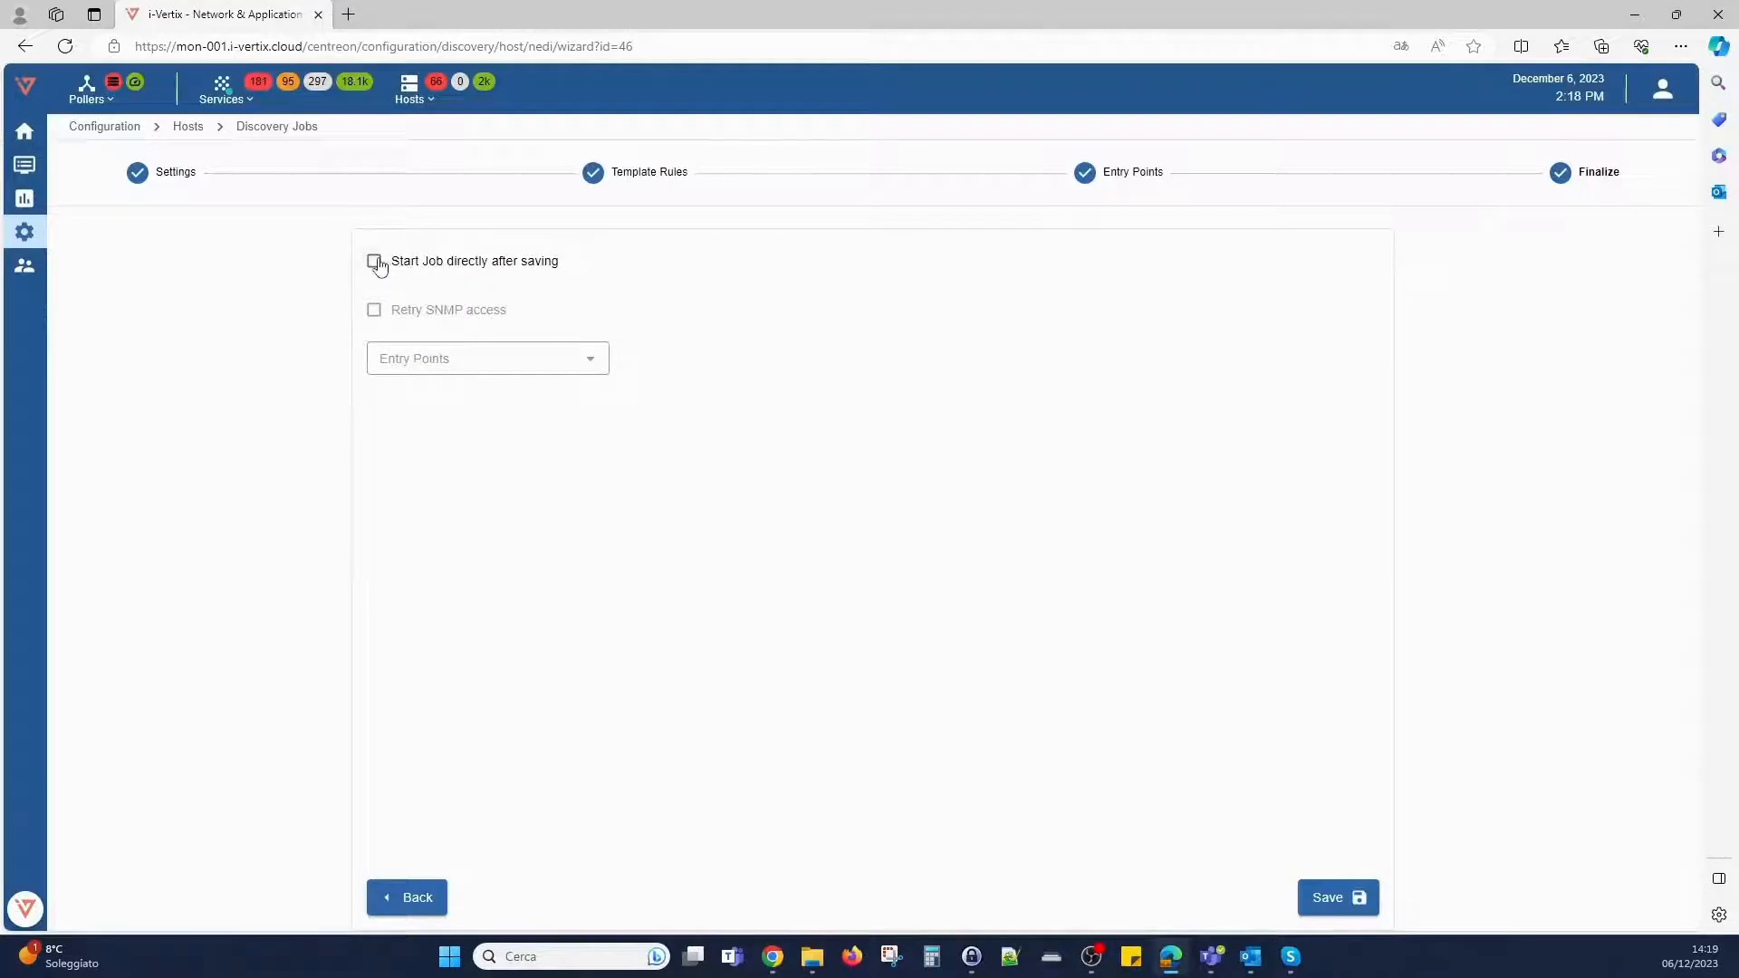
- Set the discovery job to start directly after saving, with PGUM-Server as its entry point
{"action": "left_click", "coordinate": [379, 265]}
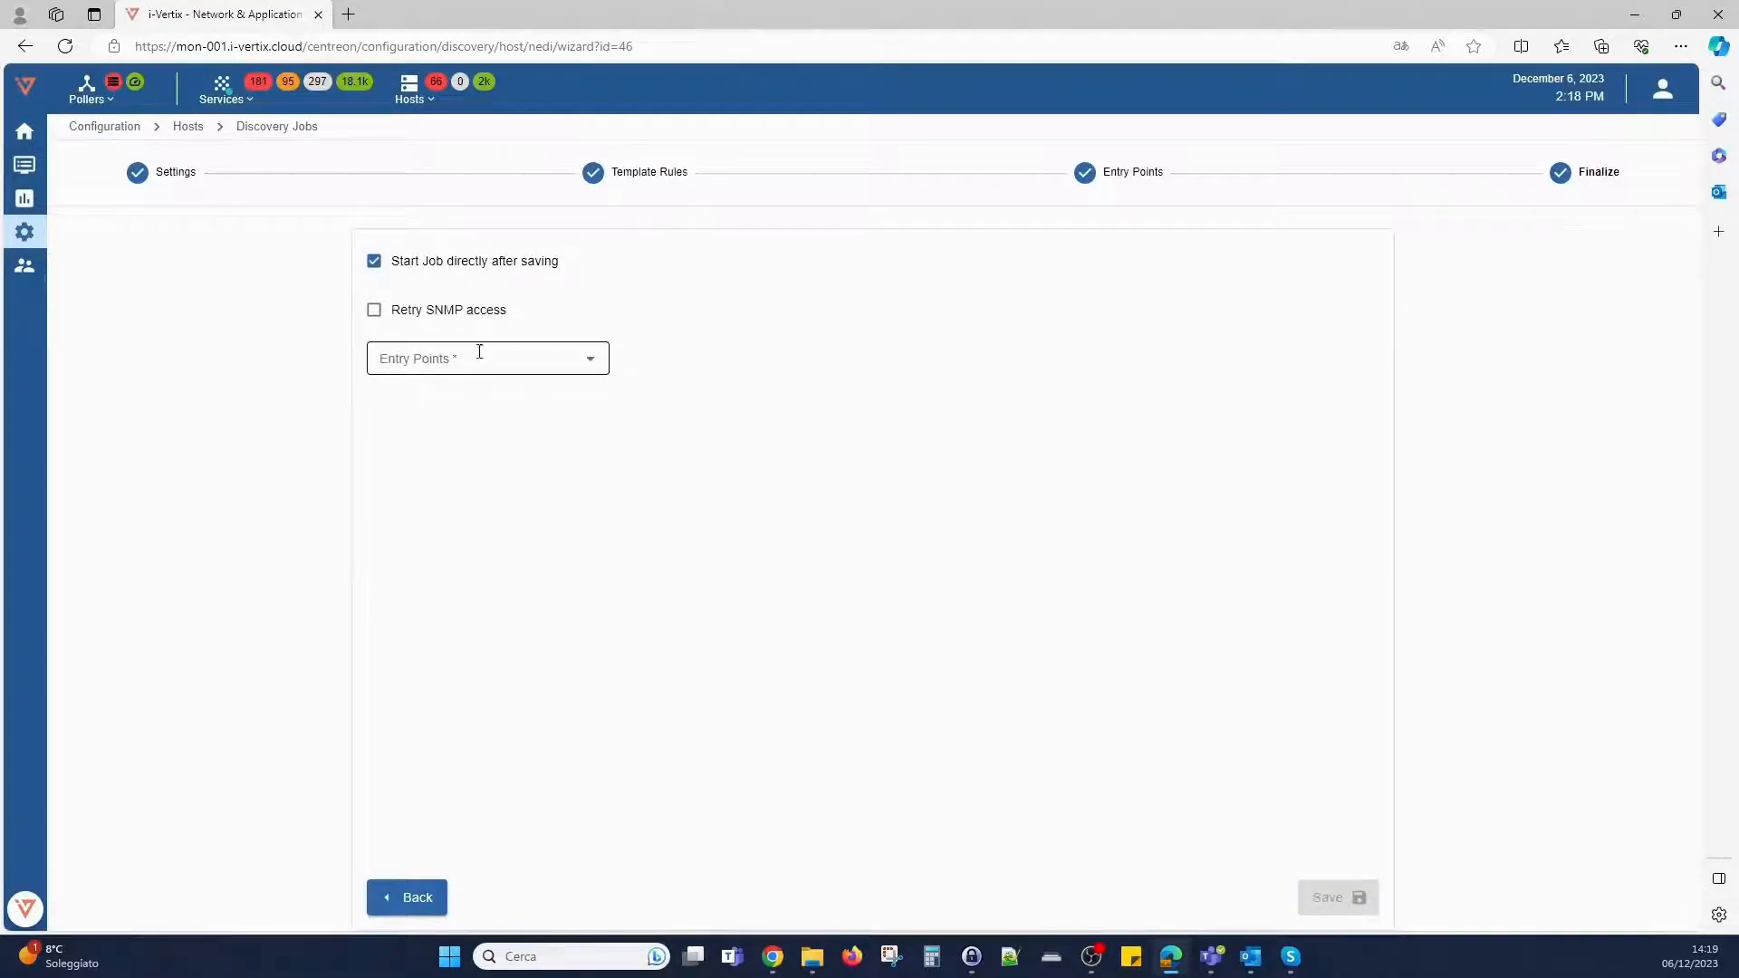
{"action": "left_click", "coordinate": [596, 365]}
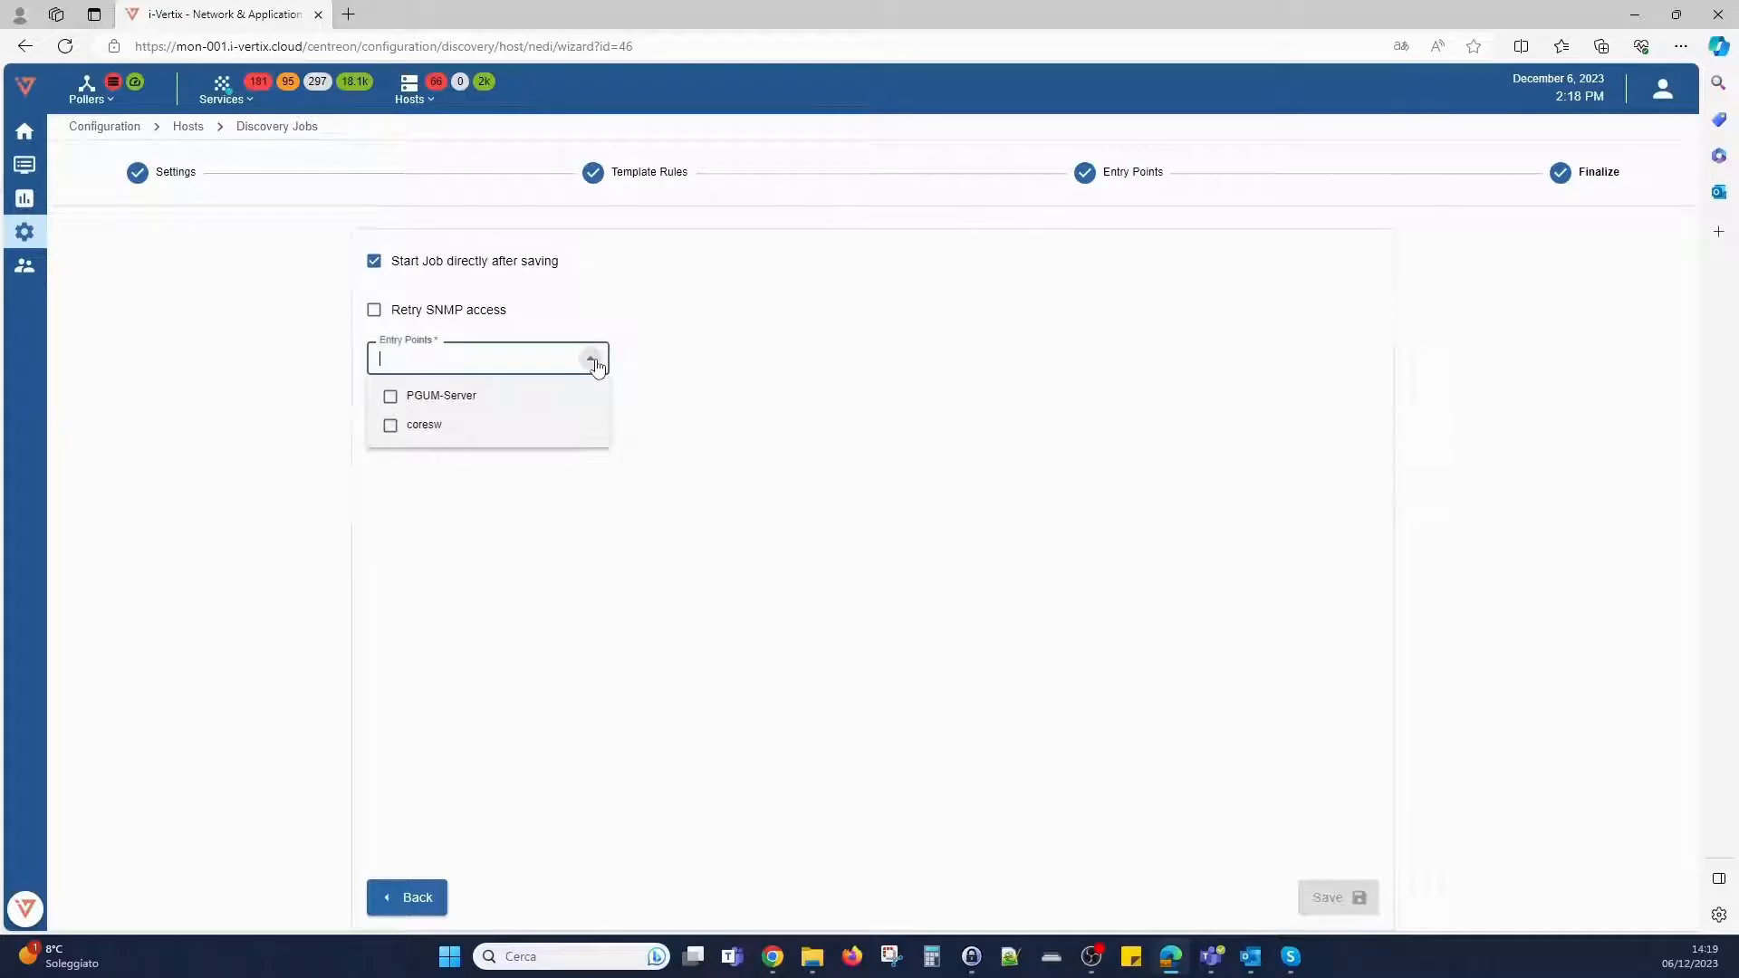
{"action": "left_click", "coordinate": [391, 399]}
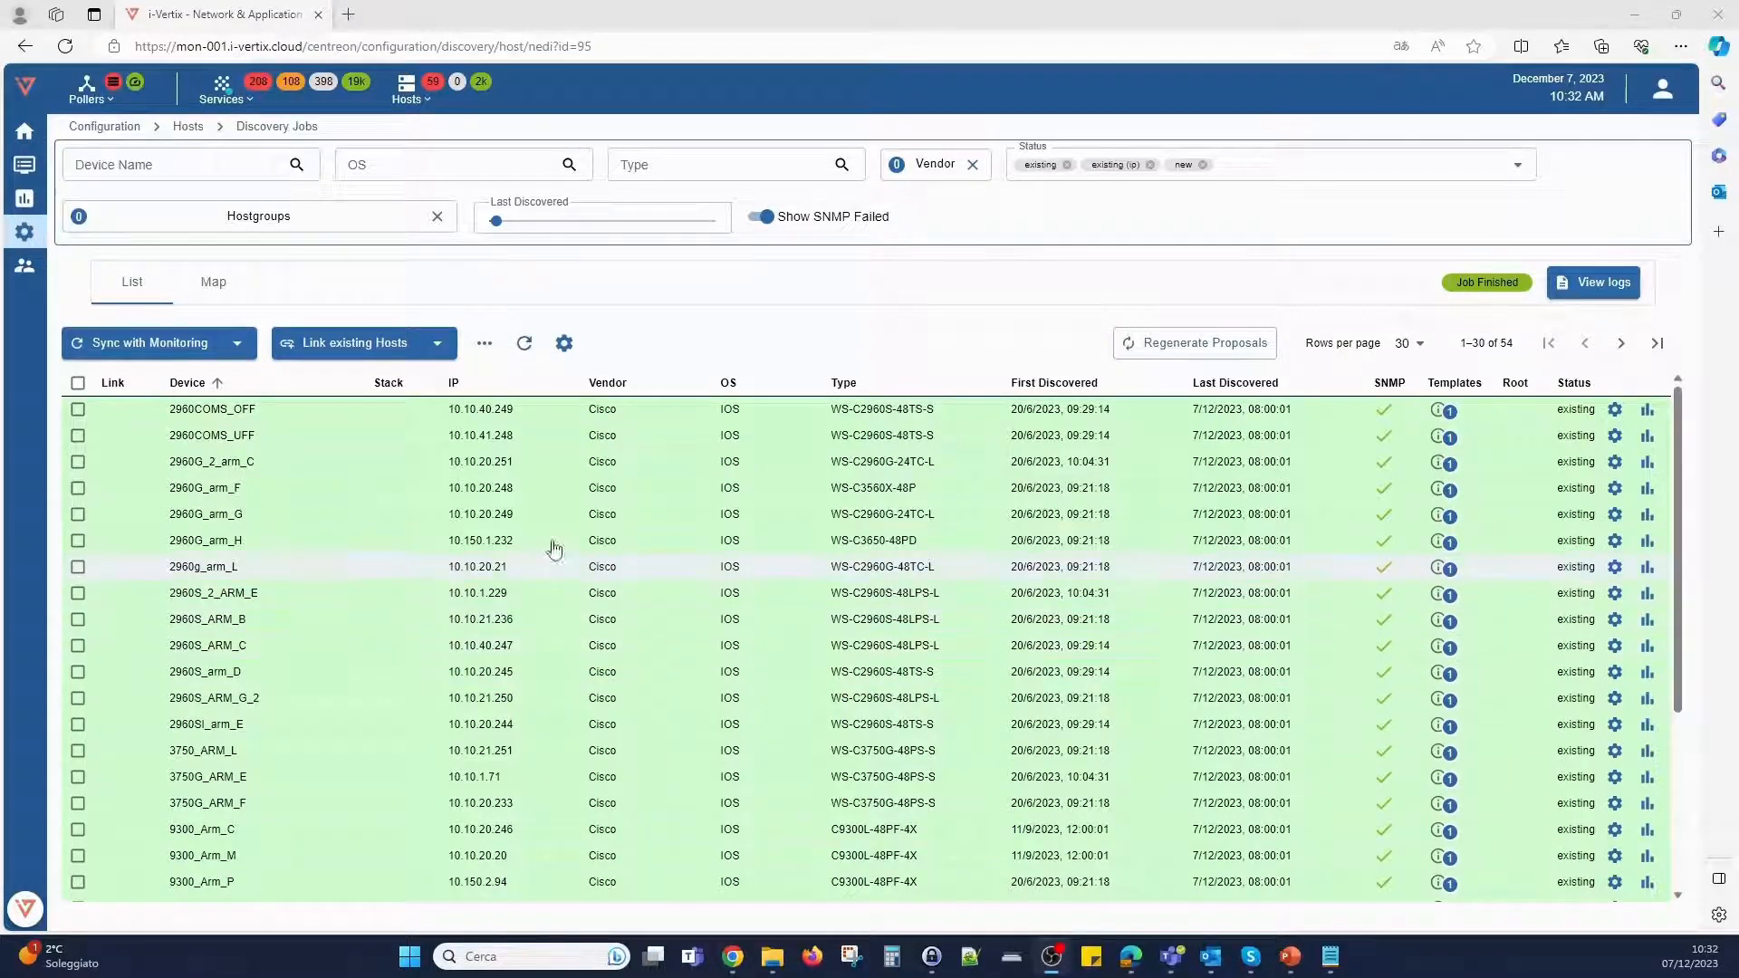
- Look through the discovered devices and examine the device info, host templates and uplinks of 2960COMS_OFF
{"action": "scroll", "coordinate": [345, 422], "scroll_direction": "down", "scroll_amount": 3}
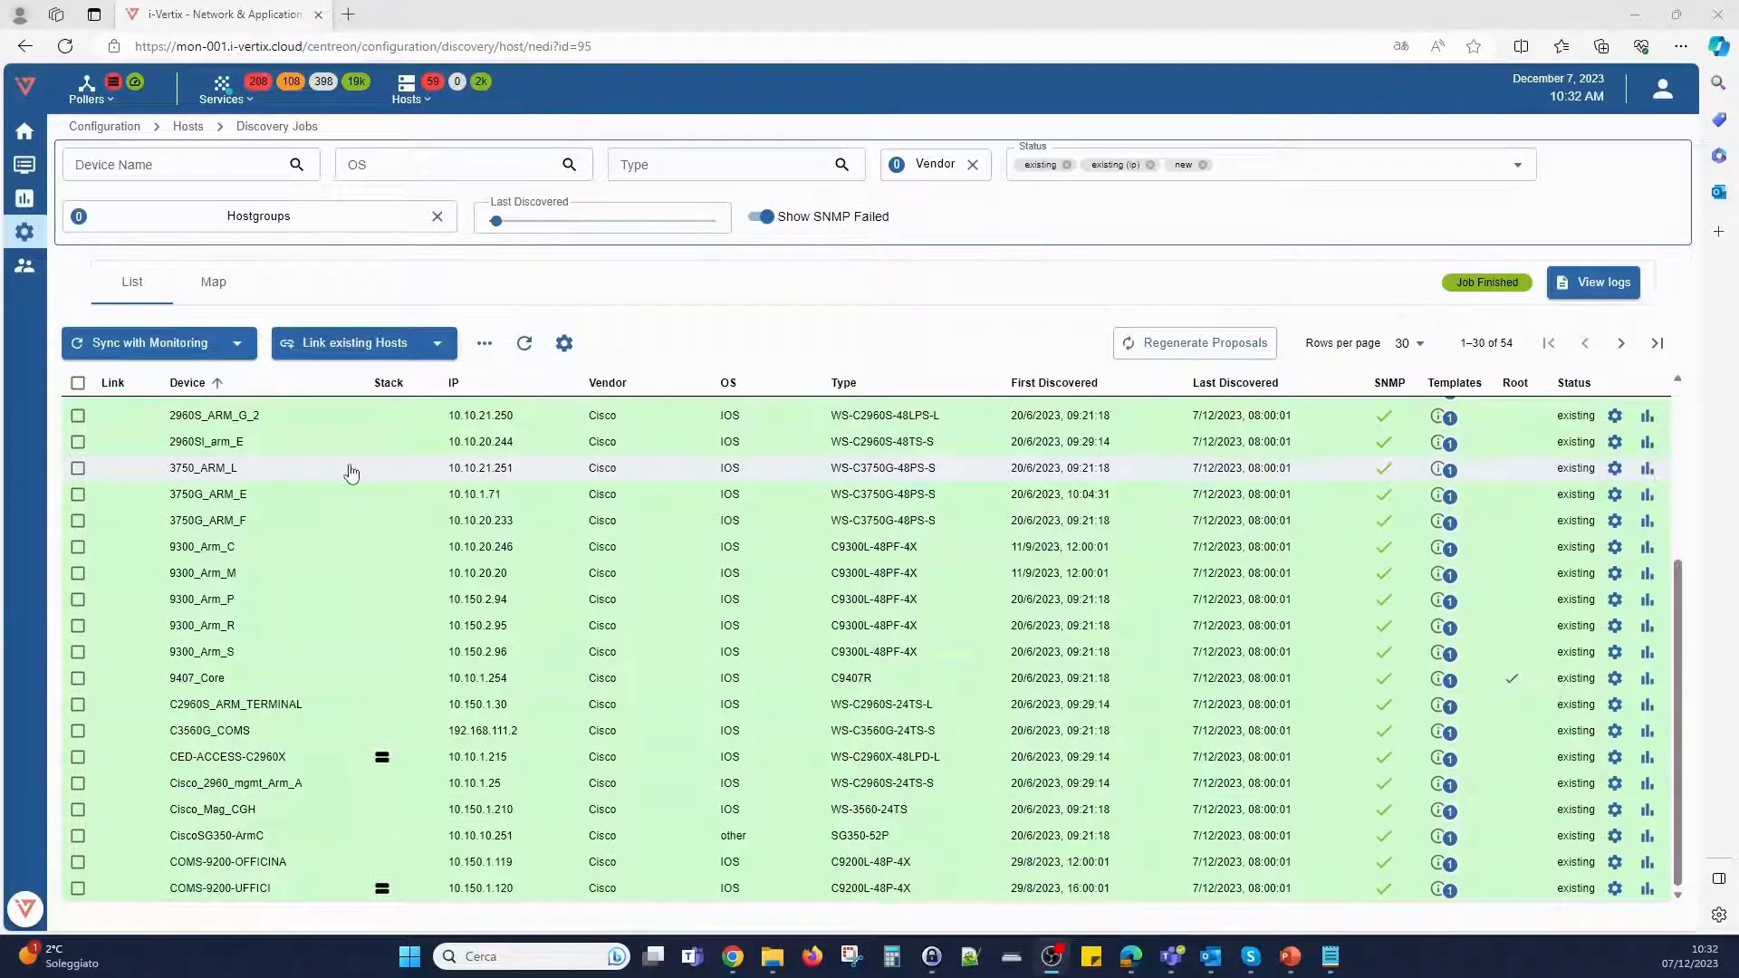
{"action": "scroll", "coordinate": [367, 544], "scroll_direction": "up", "scroll_amount": 3}
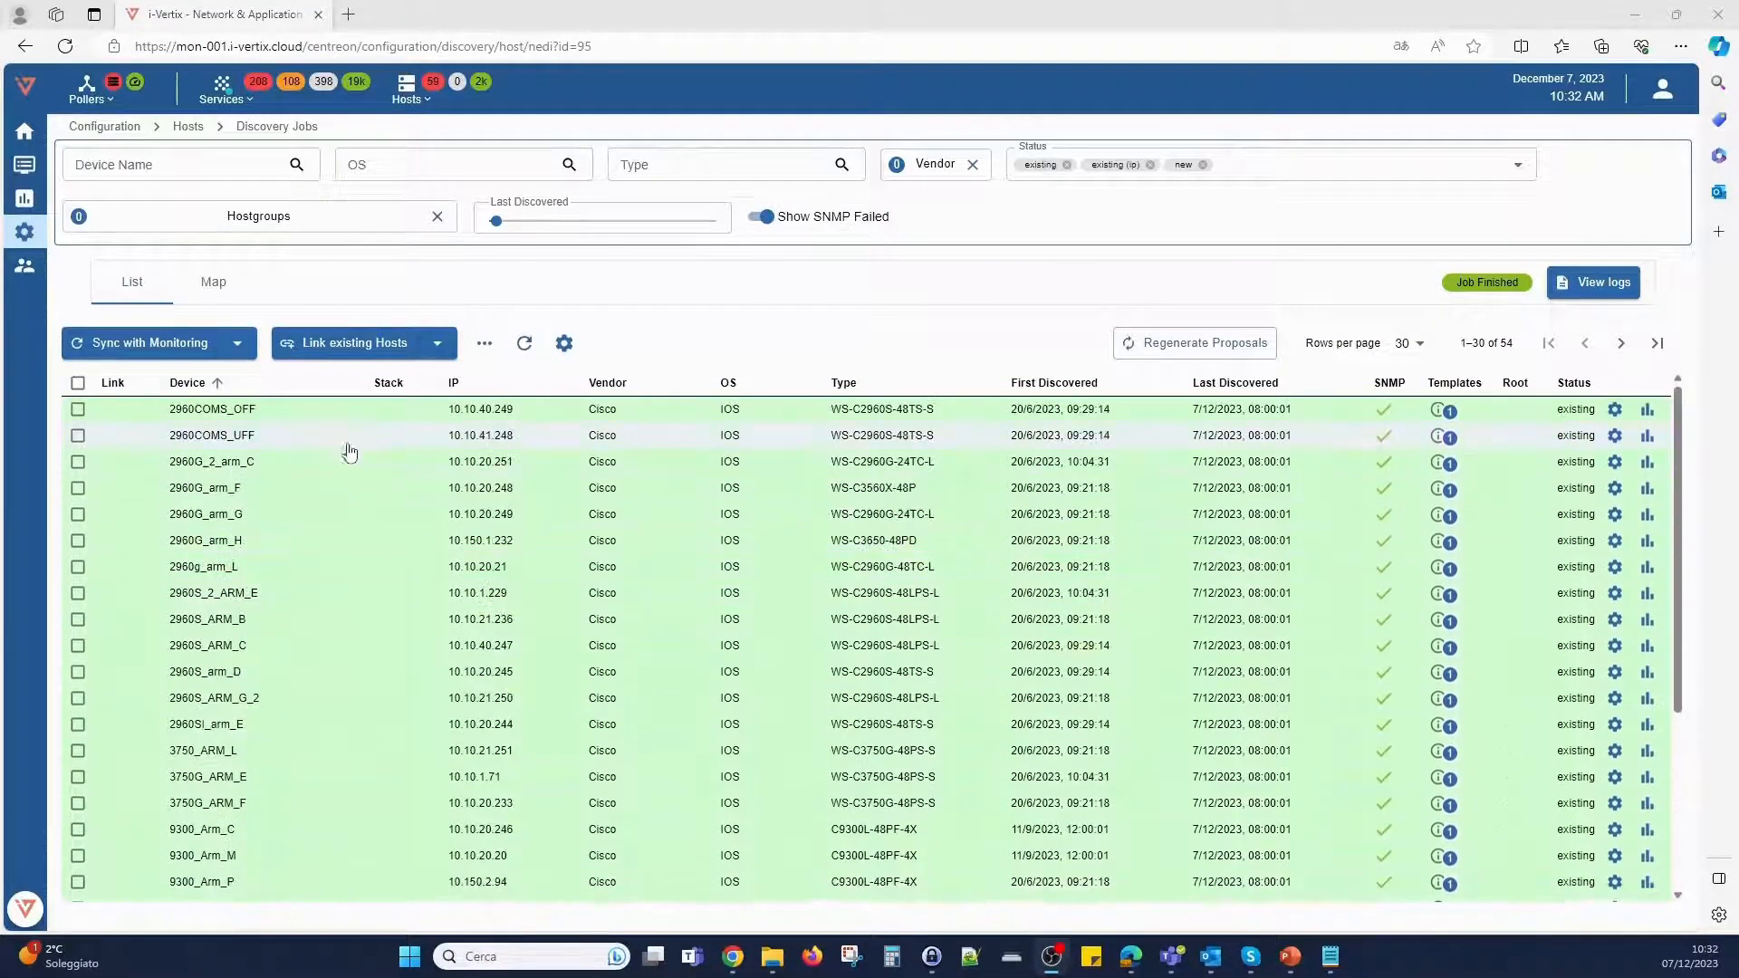
{"action": "left_click", "coordinate": [342, 419]}
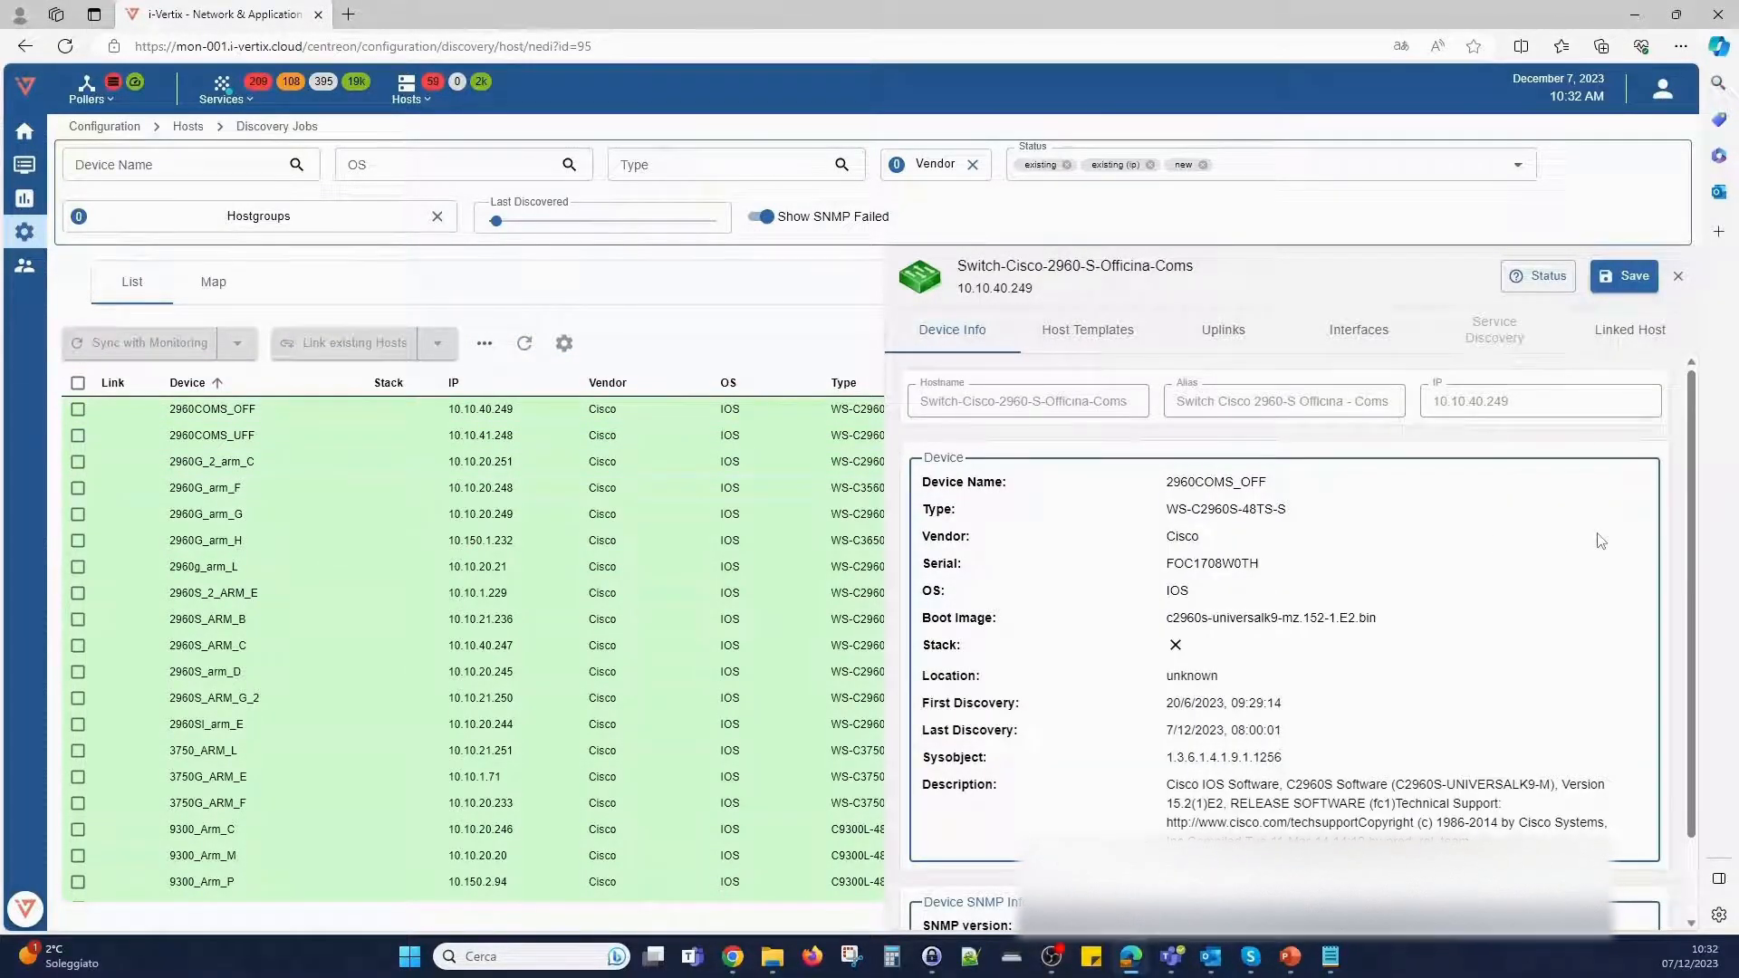
{"action": "scroll", "coordinate": [1601, 541], "scroll_direction": "down", "scroll_amount": 1}
{"action": "scroll", "coordinate": [1600, 540], "scroll_direction": "up", "scroll_amount": 1}
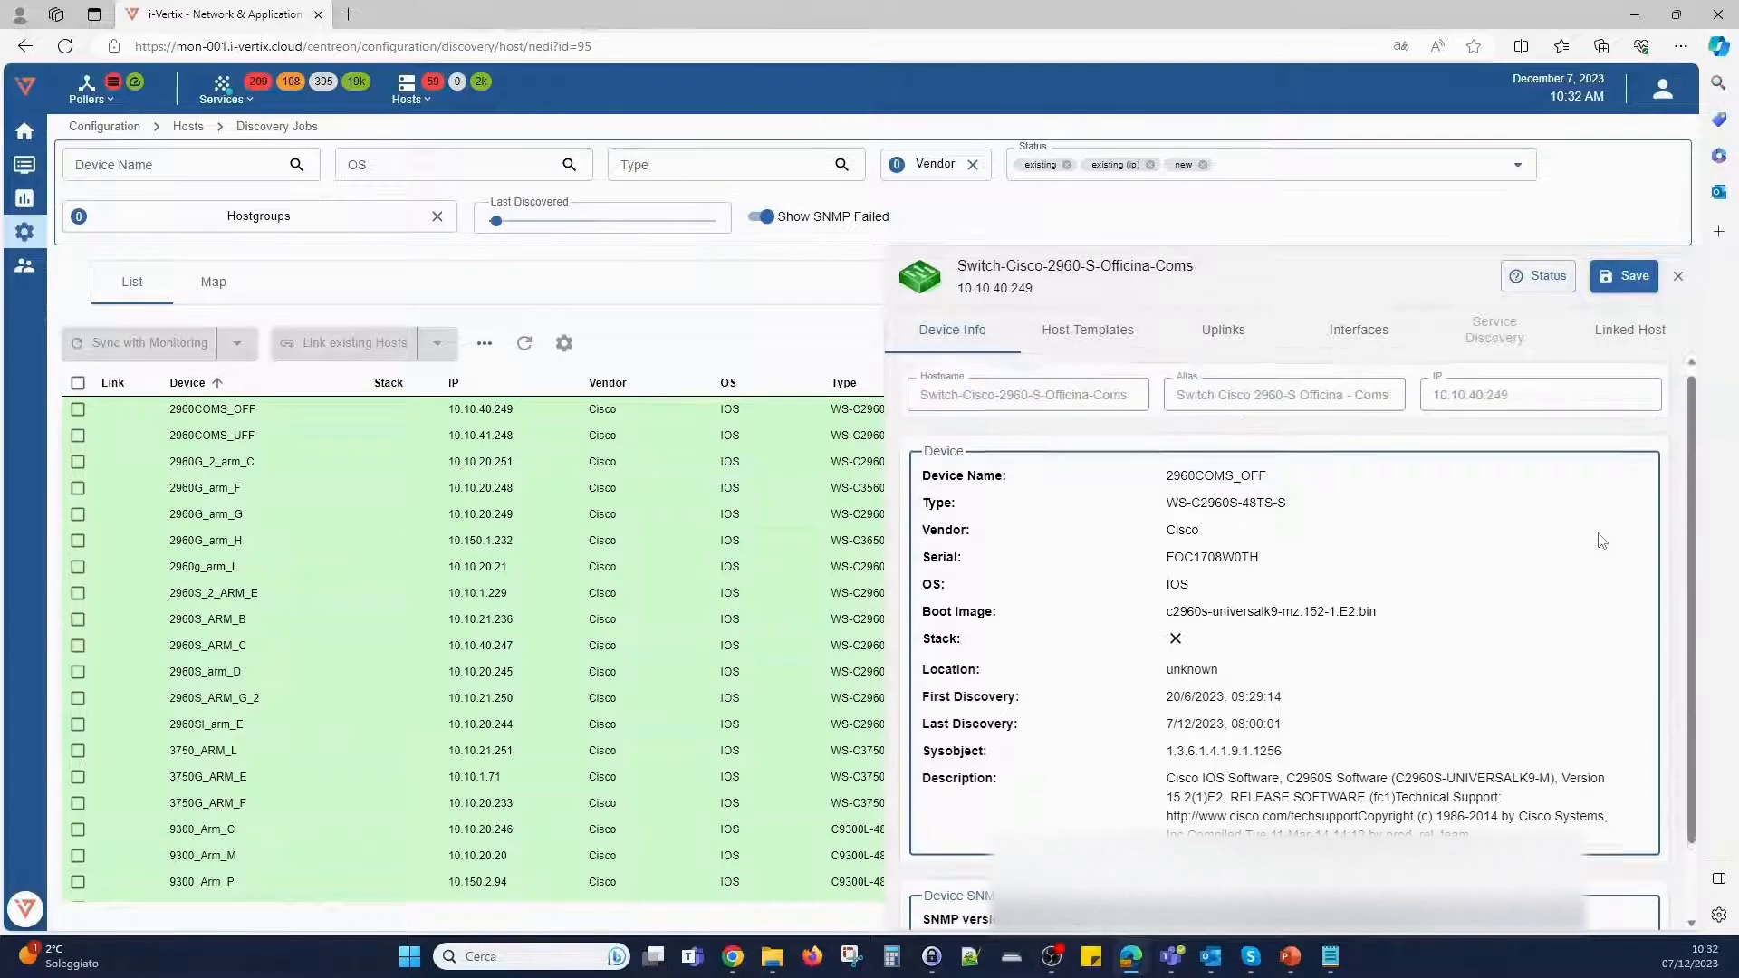
{"action": "left_click", "coordinate": [1085, 337]}
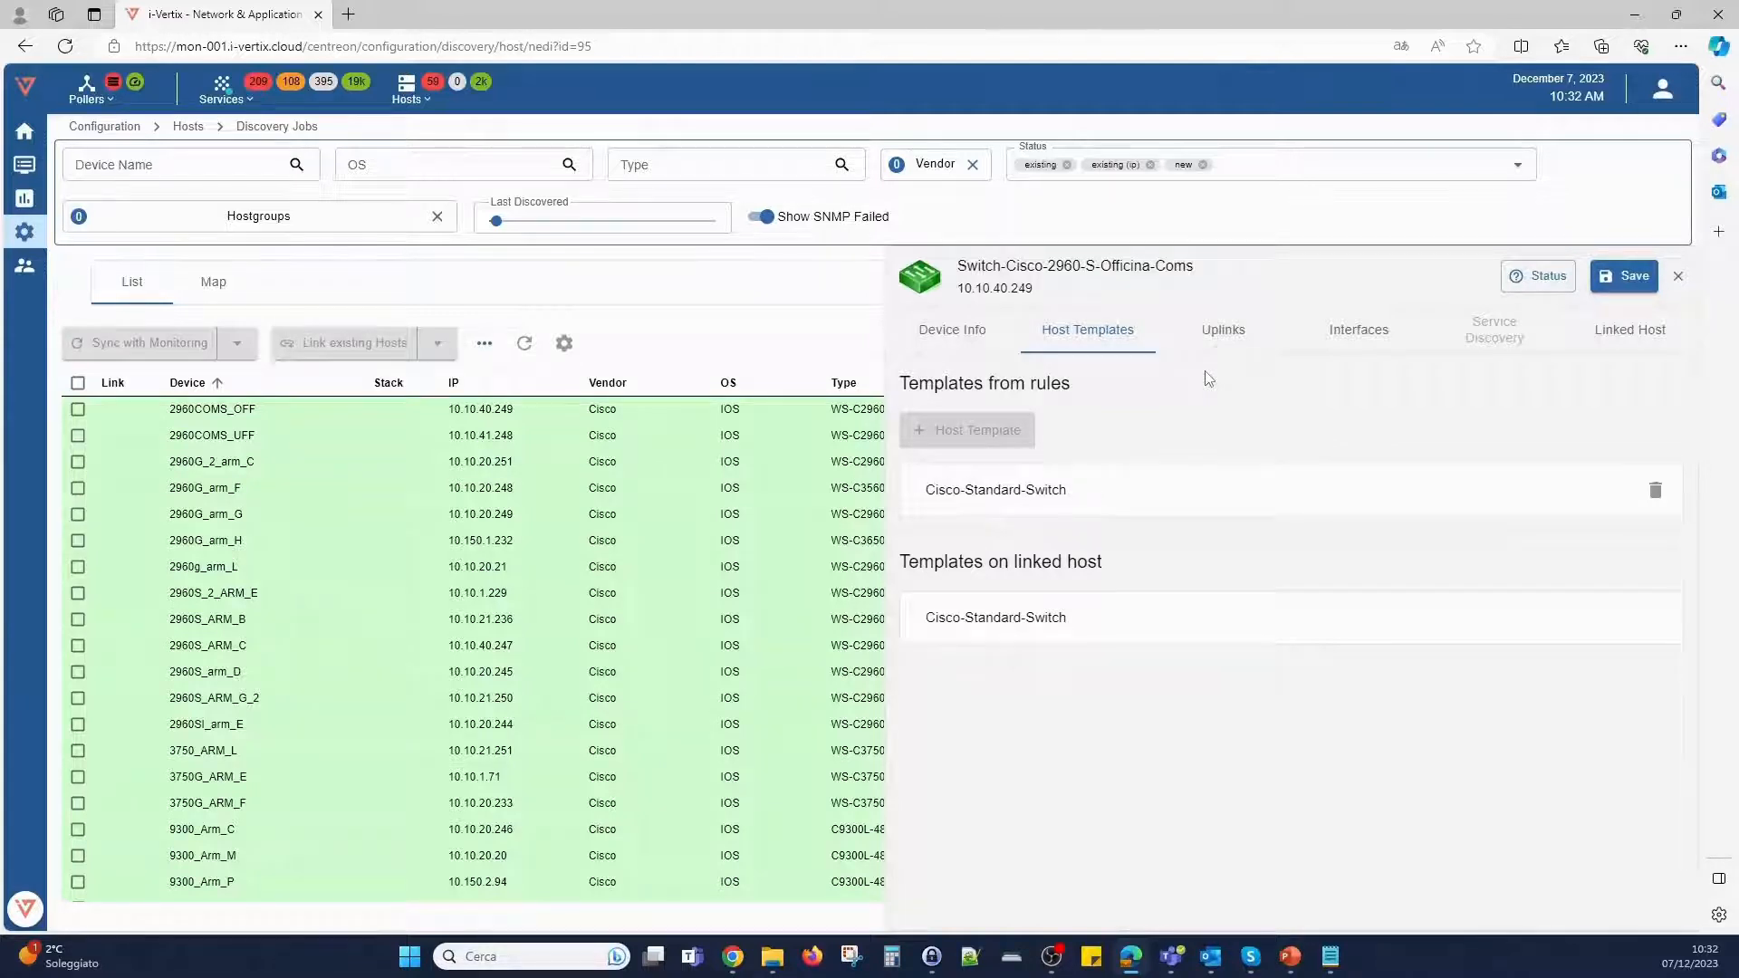
{"action": "left_click", "coordinate": [1224, 342]}
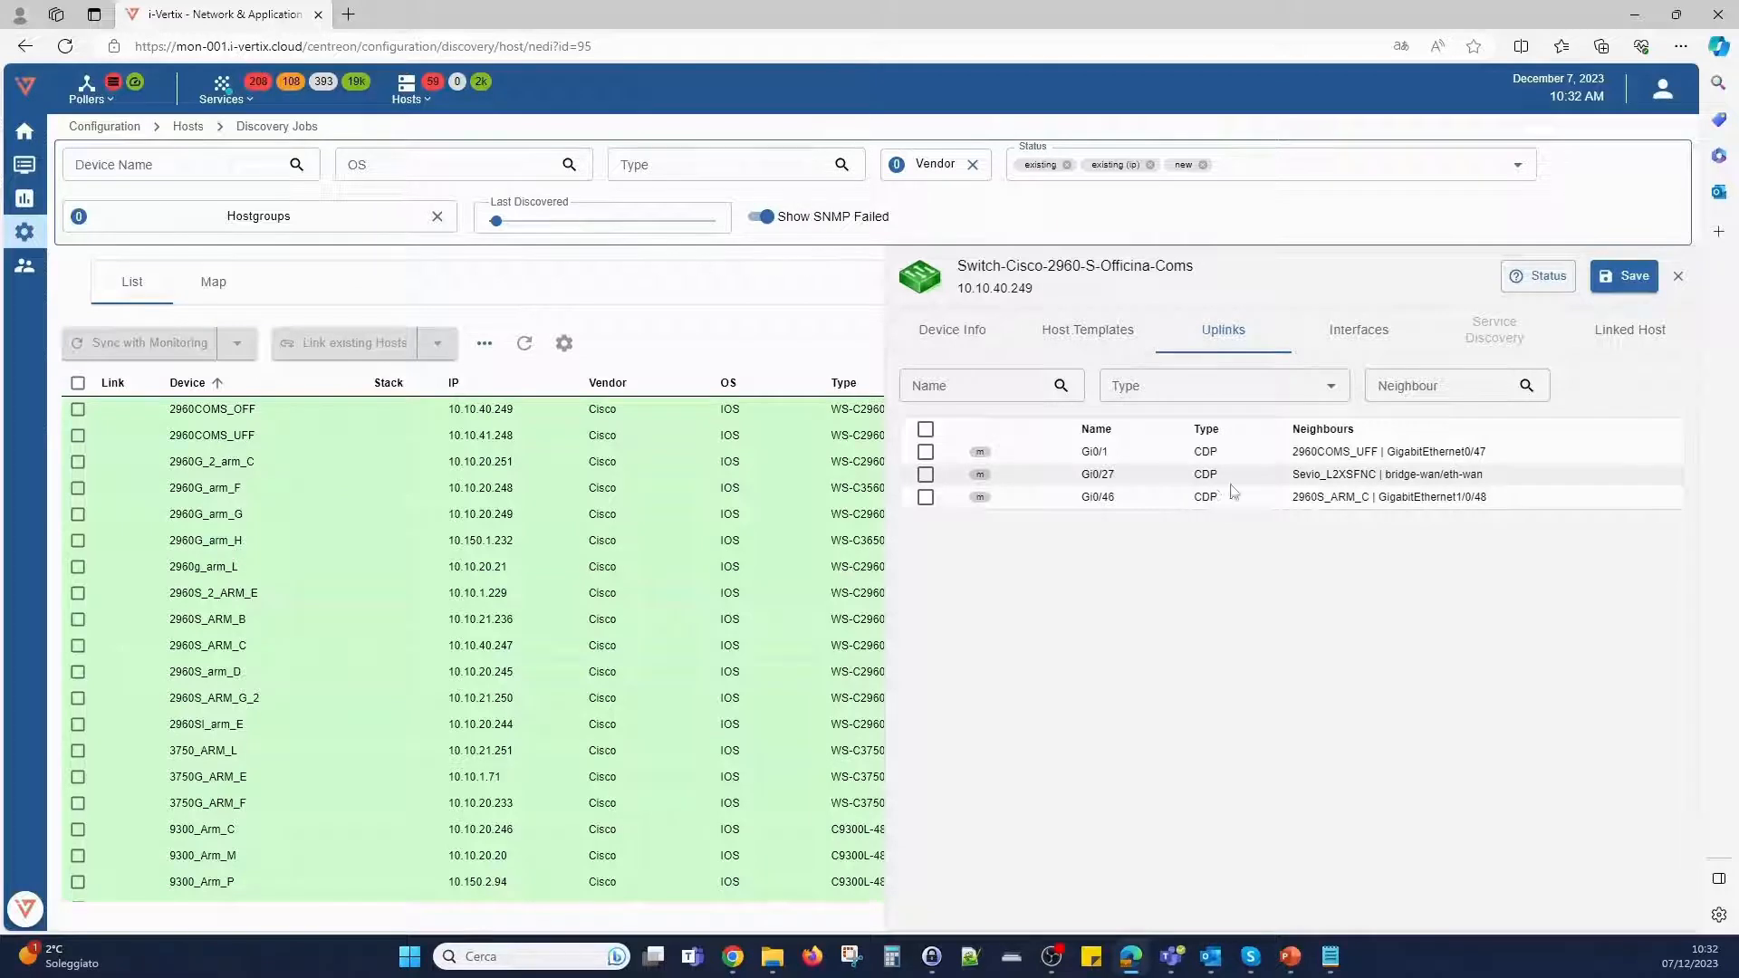
- Examine the interfaces of 2960COMS_OFF and the available duplex and type filter options
{"action": "left_click", "coordinate": [1366, 331]}
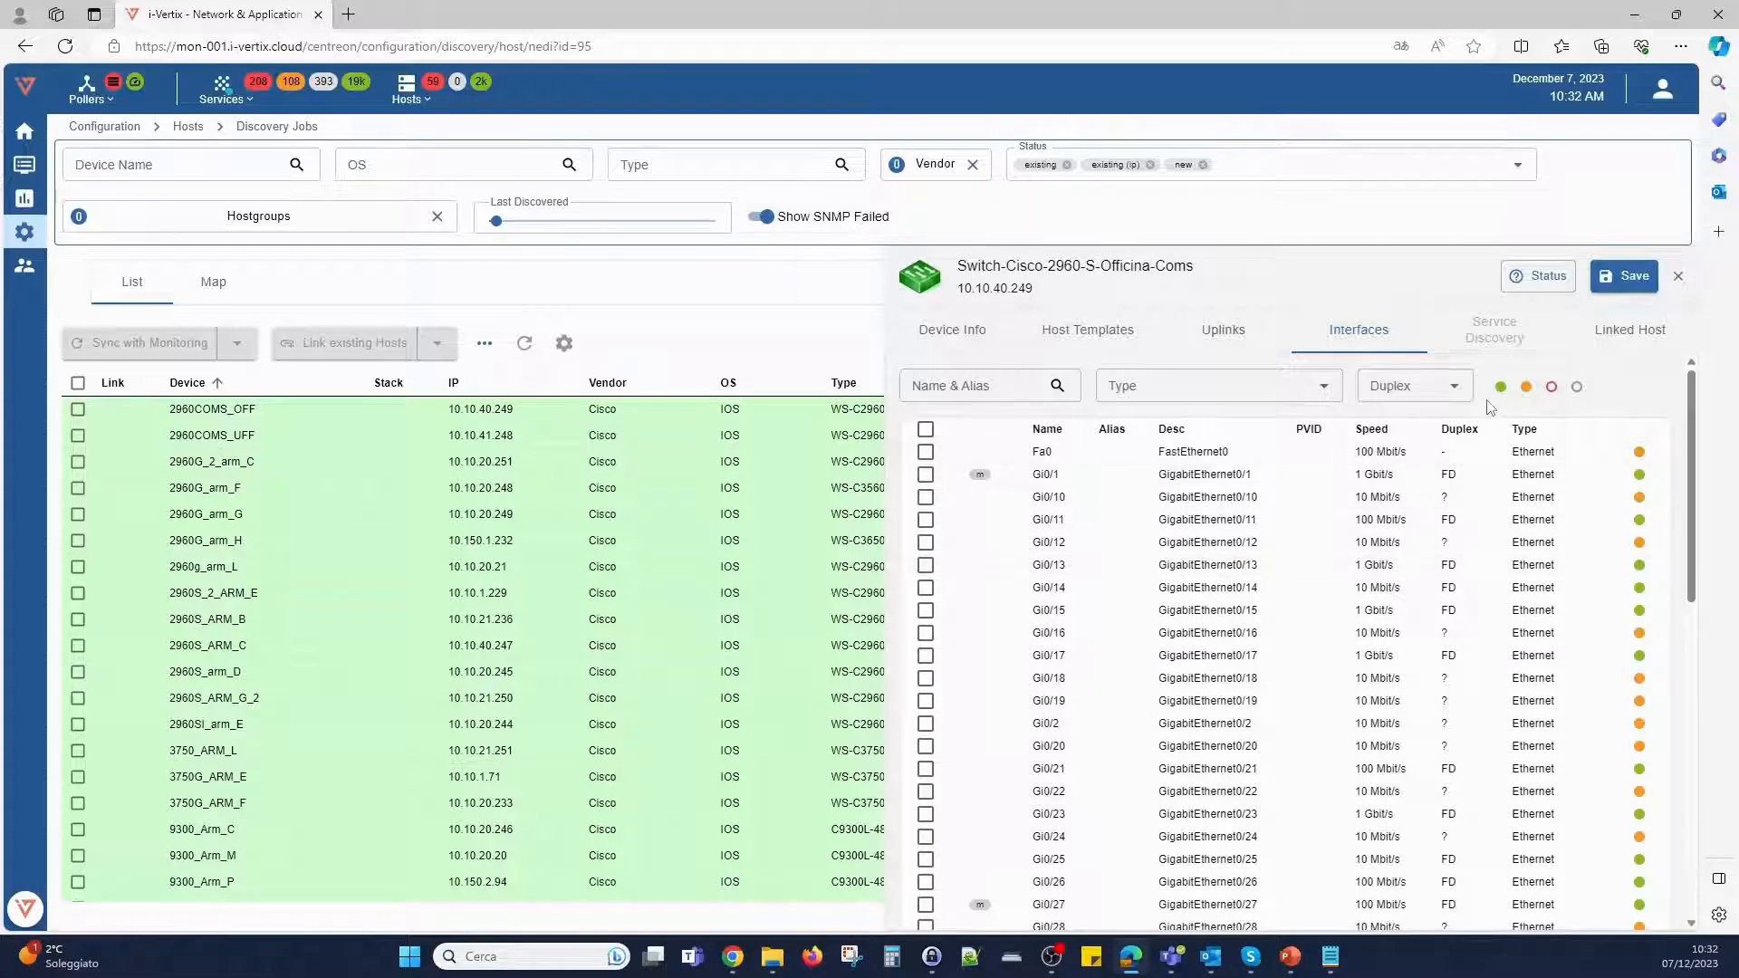
{"action": "left_click", "coordinate": [1456, 389]}
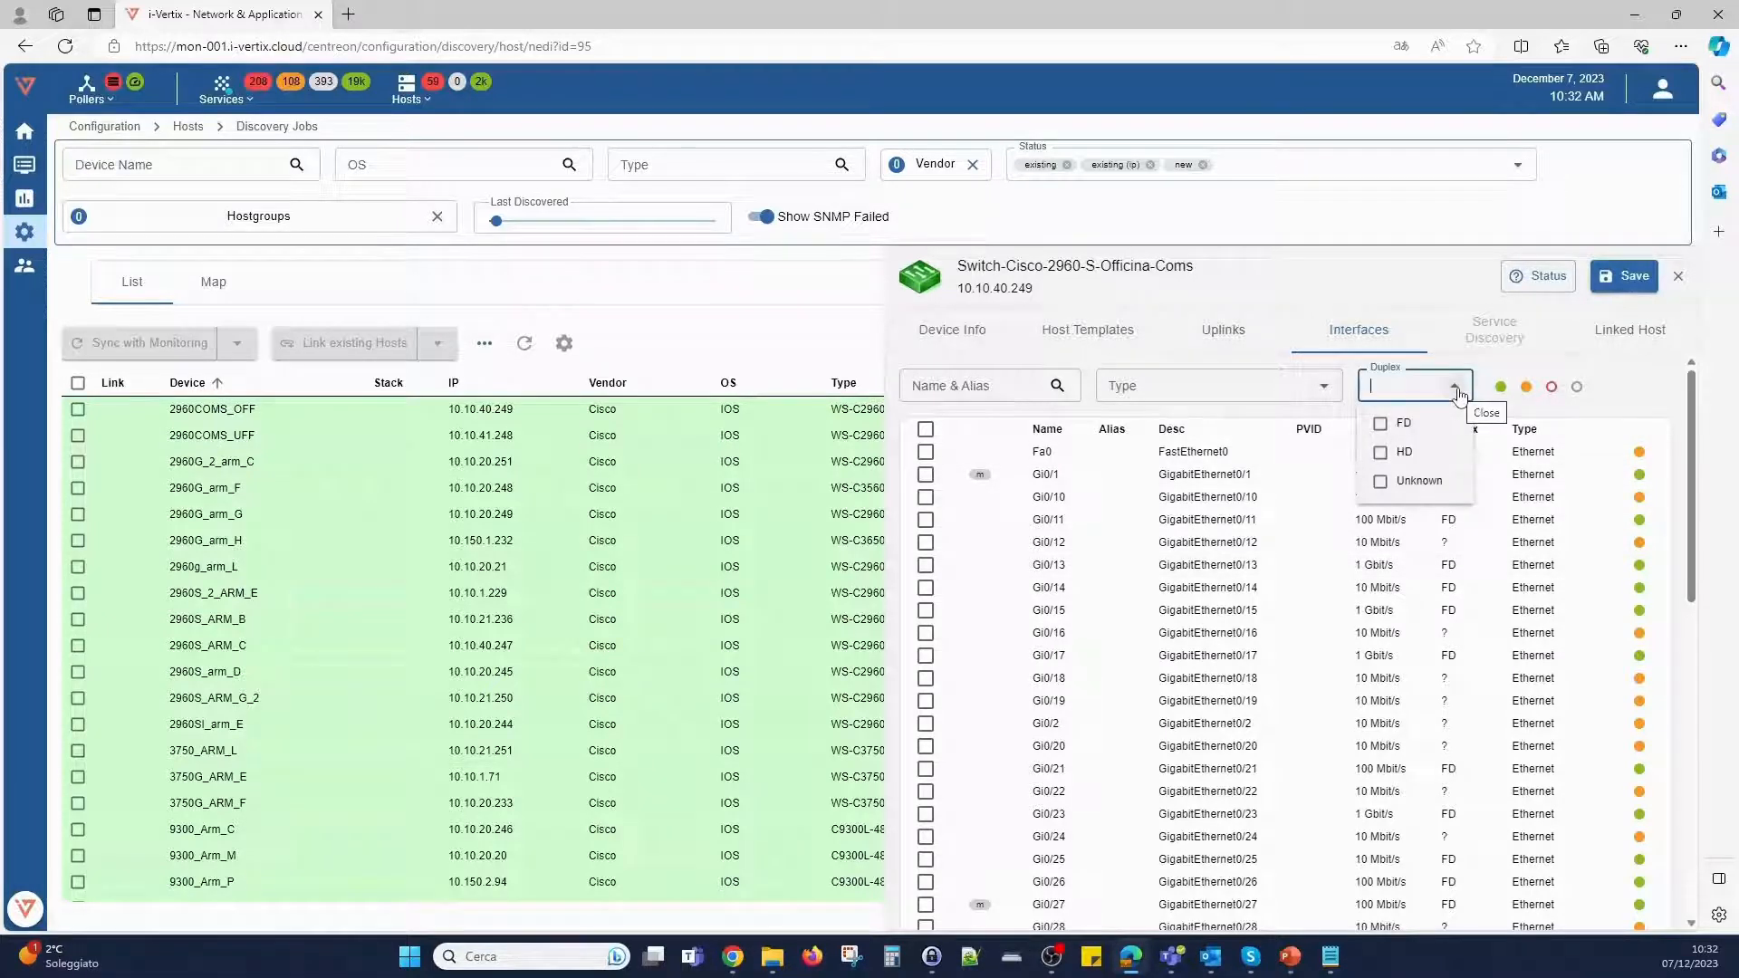
{"action": "left_click", "coordinate": [1455, 391]}
{"action": "left_click", "coordinate": [1329, 394]}
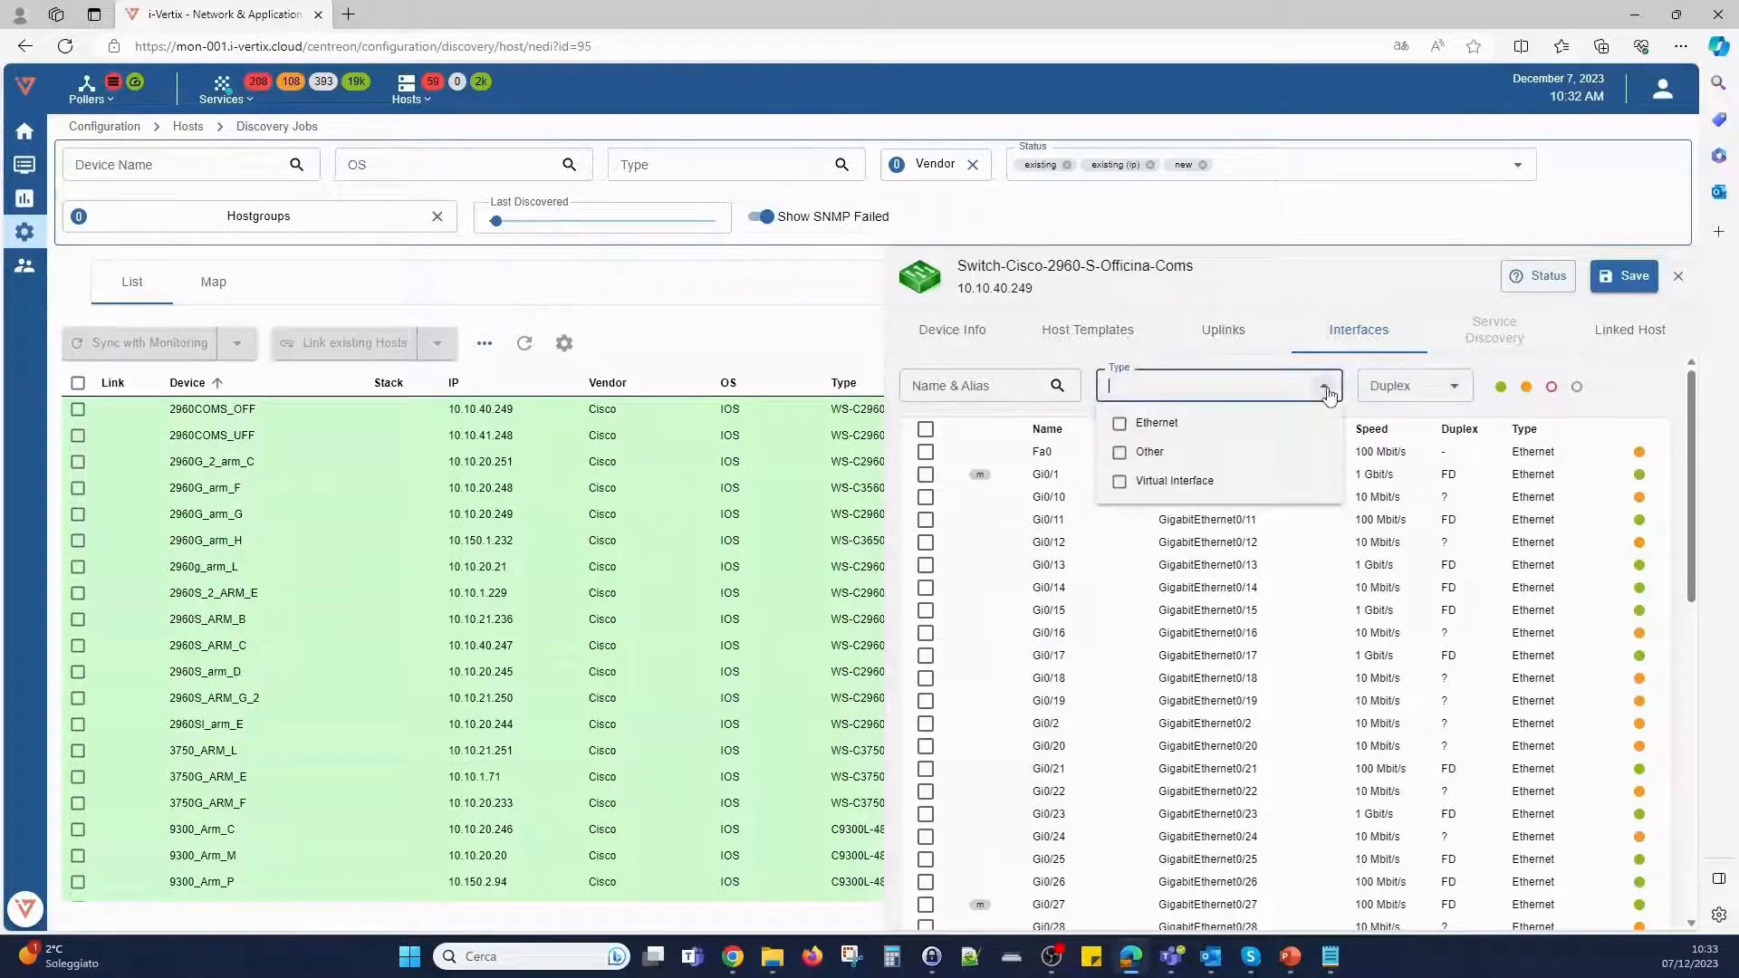
- Check the linked host of 2960COMS_OFF, and display the discovered devices as a map
{"action": "left_click", "coordinate": [1628, 331]}
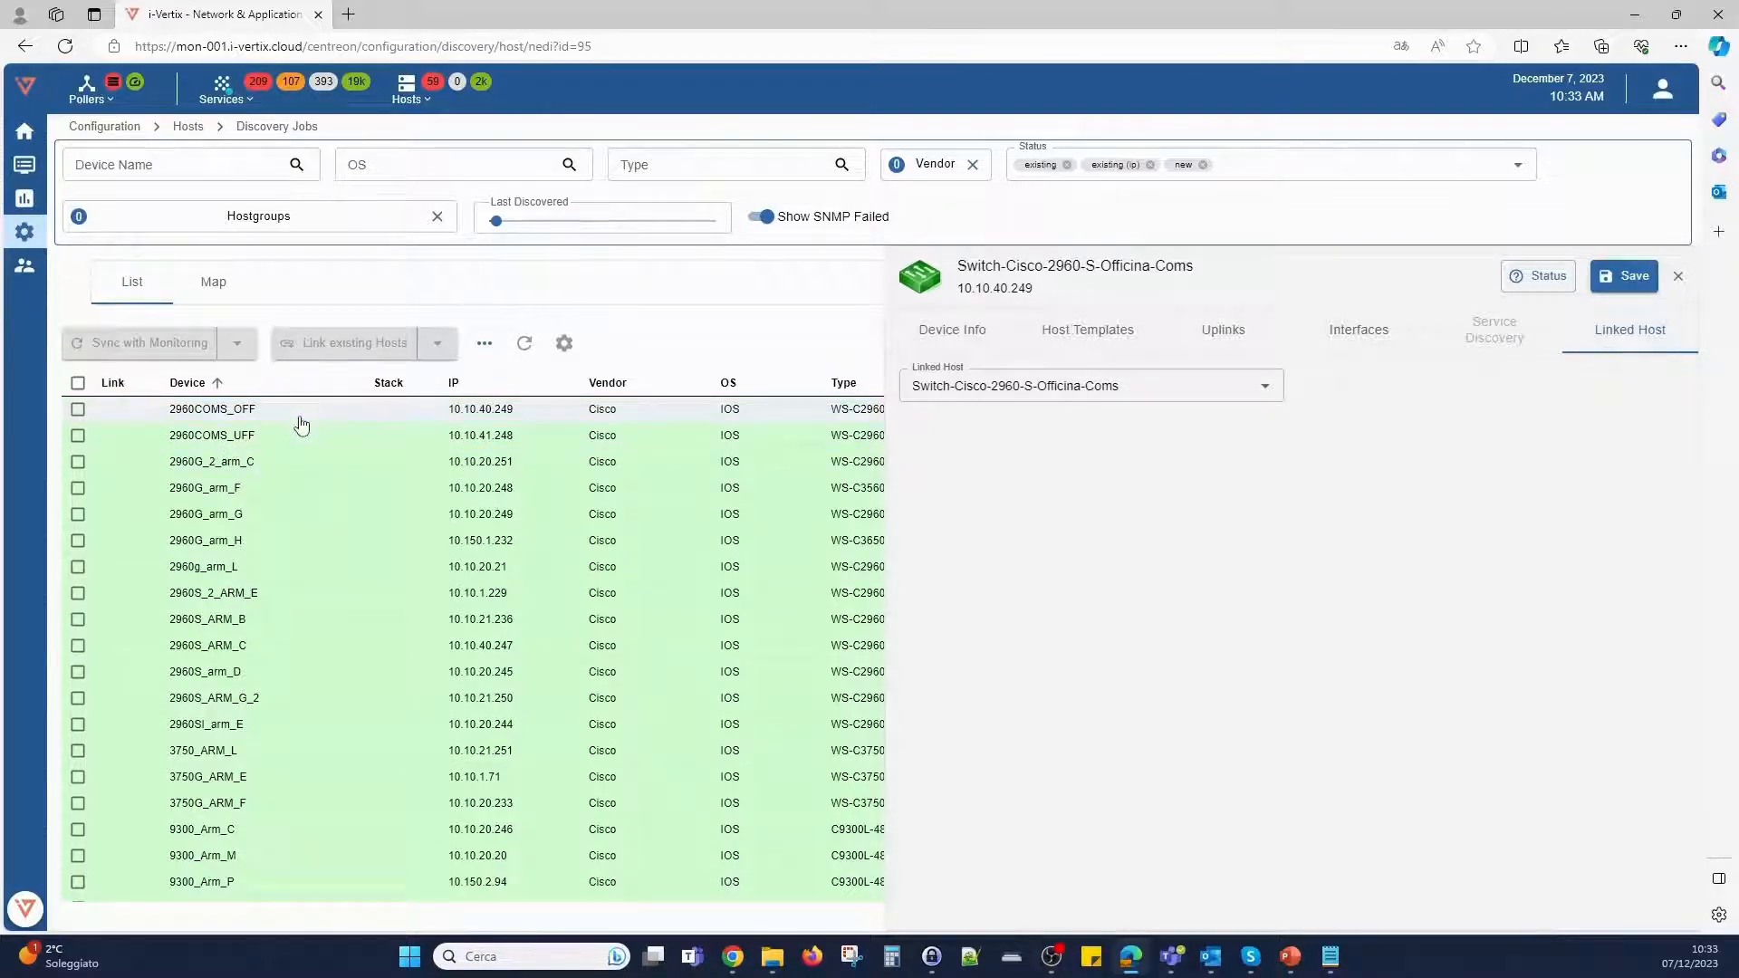
{"action": "left_click", "coordinate": [1678, 276]}
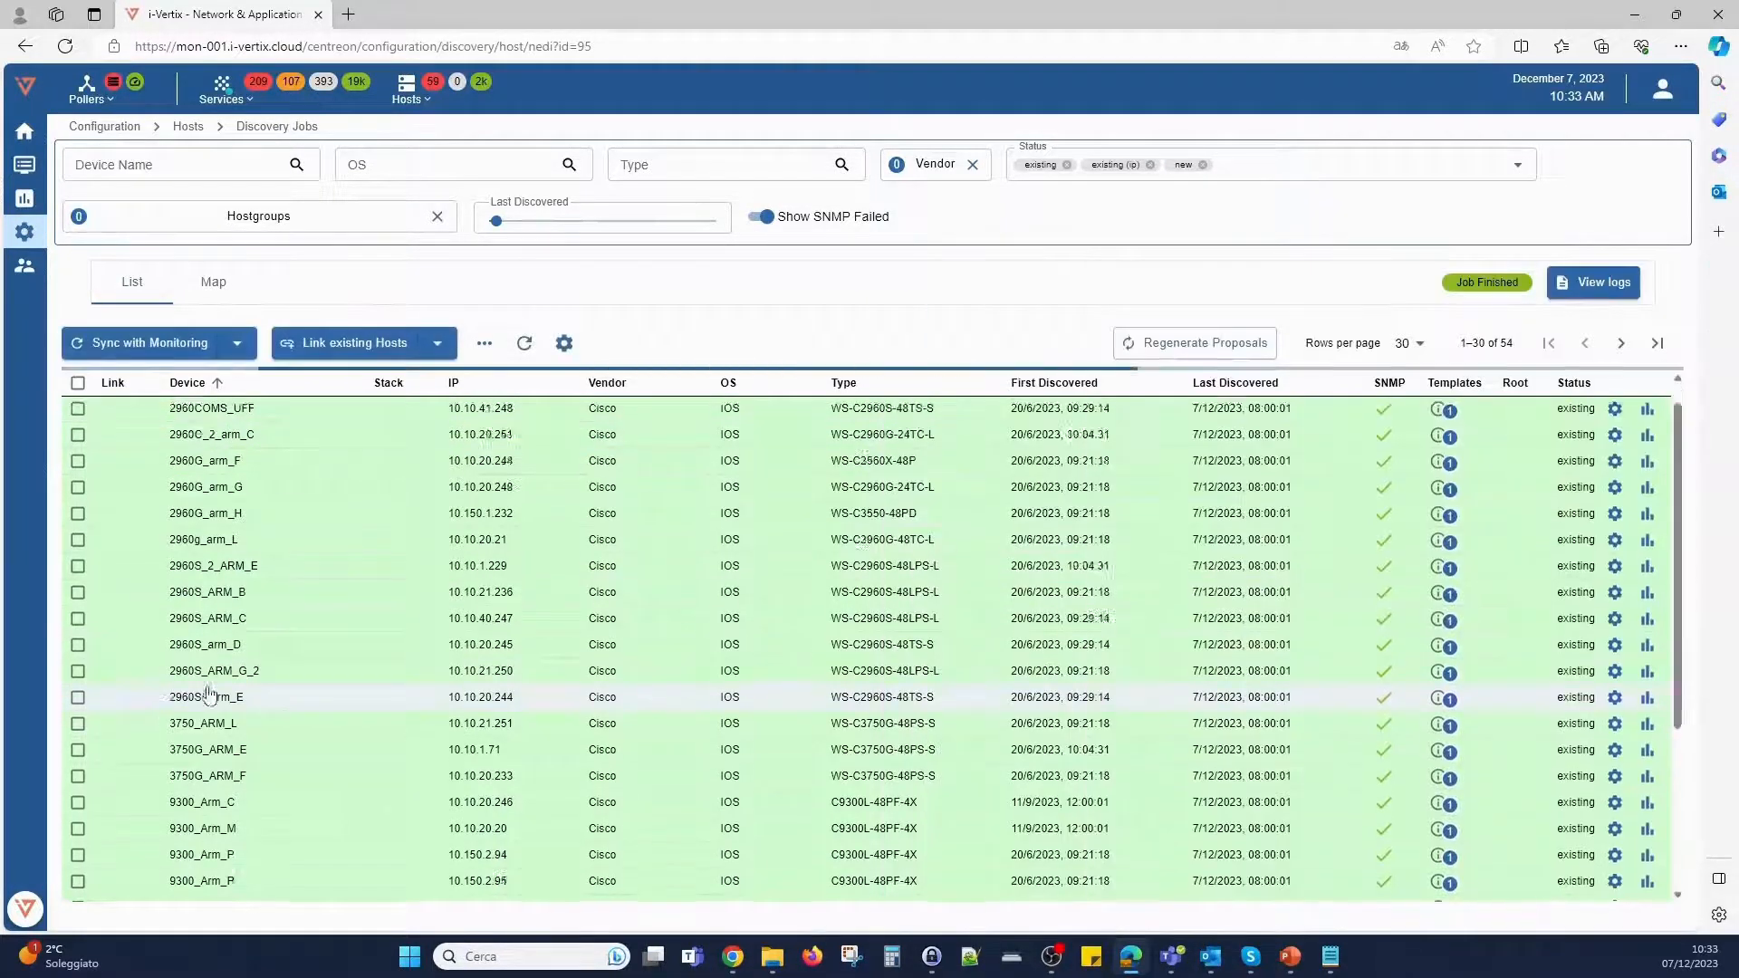
{"action": "left_click", "coordinate": [215, 283]}
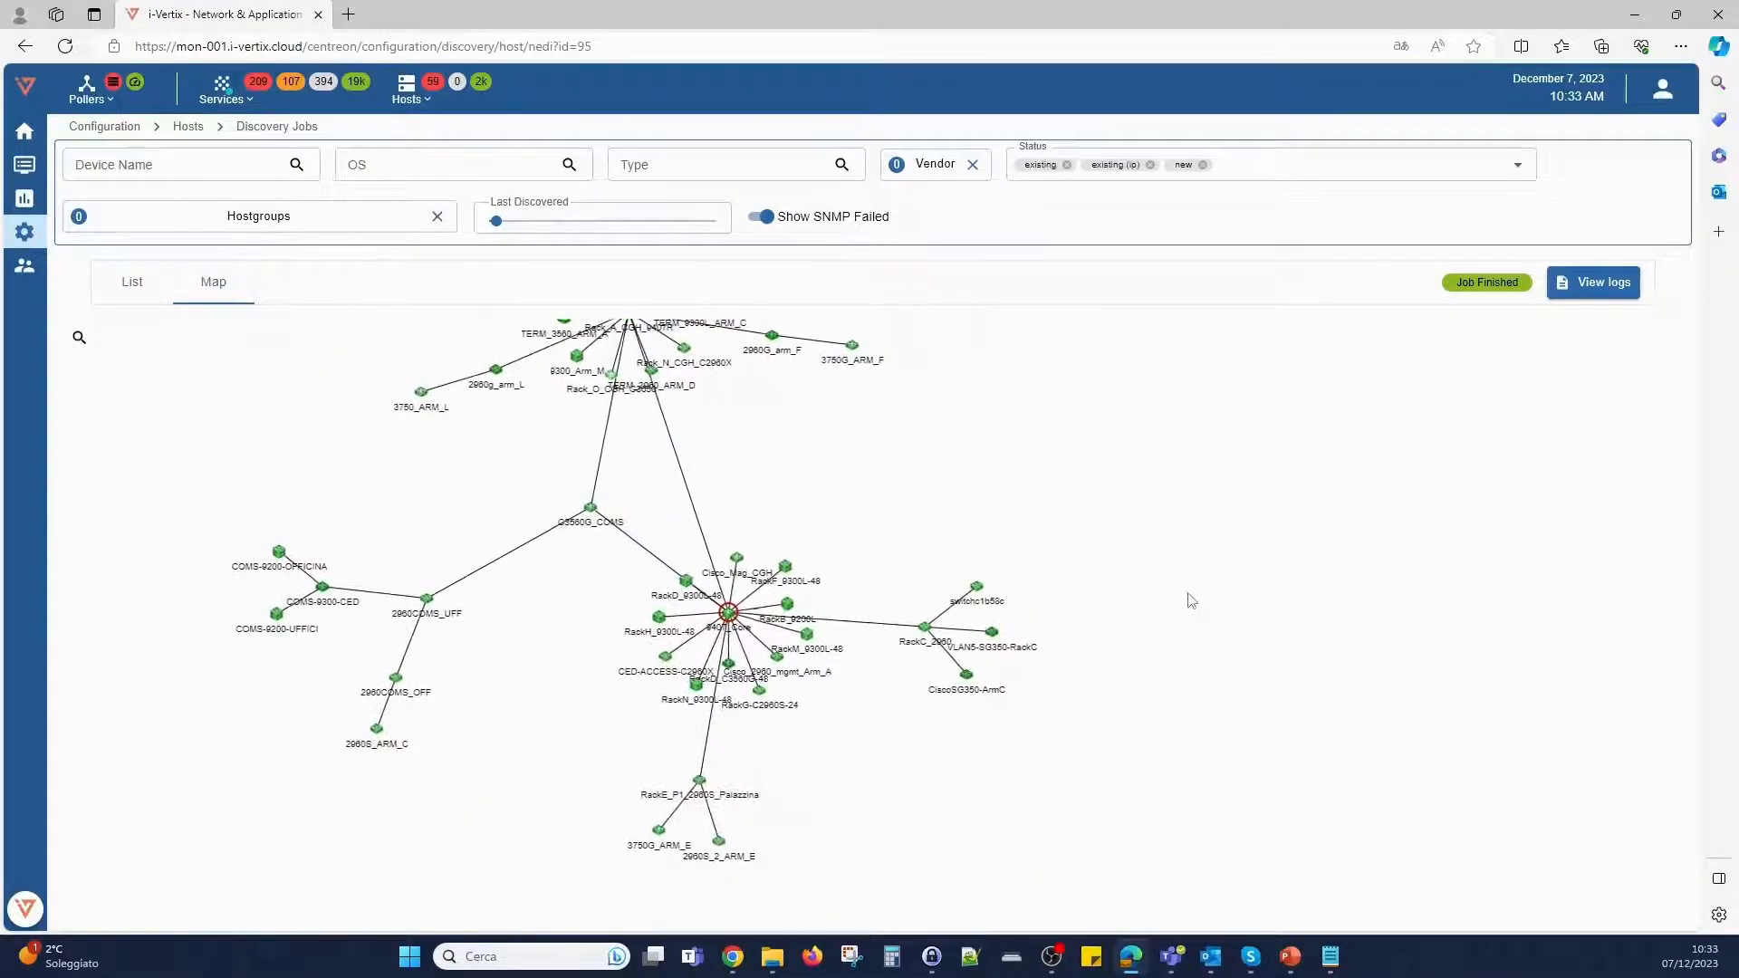
- Examine the topology around 9407_Core on the map, and display the device info of 9407_Core and RackF_9300L-48
{"action": "scroll", "coordinate": [846, 739], "scroll_direction": "up", "scroll_amount": 6}
{"action": "left_click_drag", "start_coordinate": [867, 660], "coordinate": [1057, 866]}
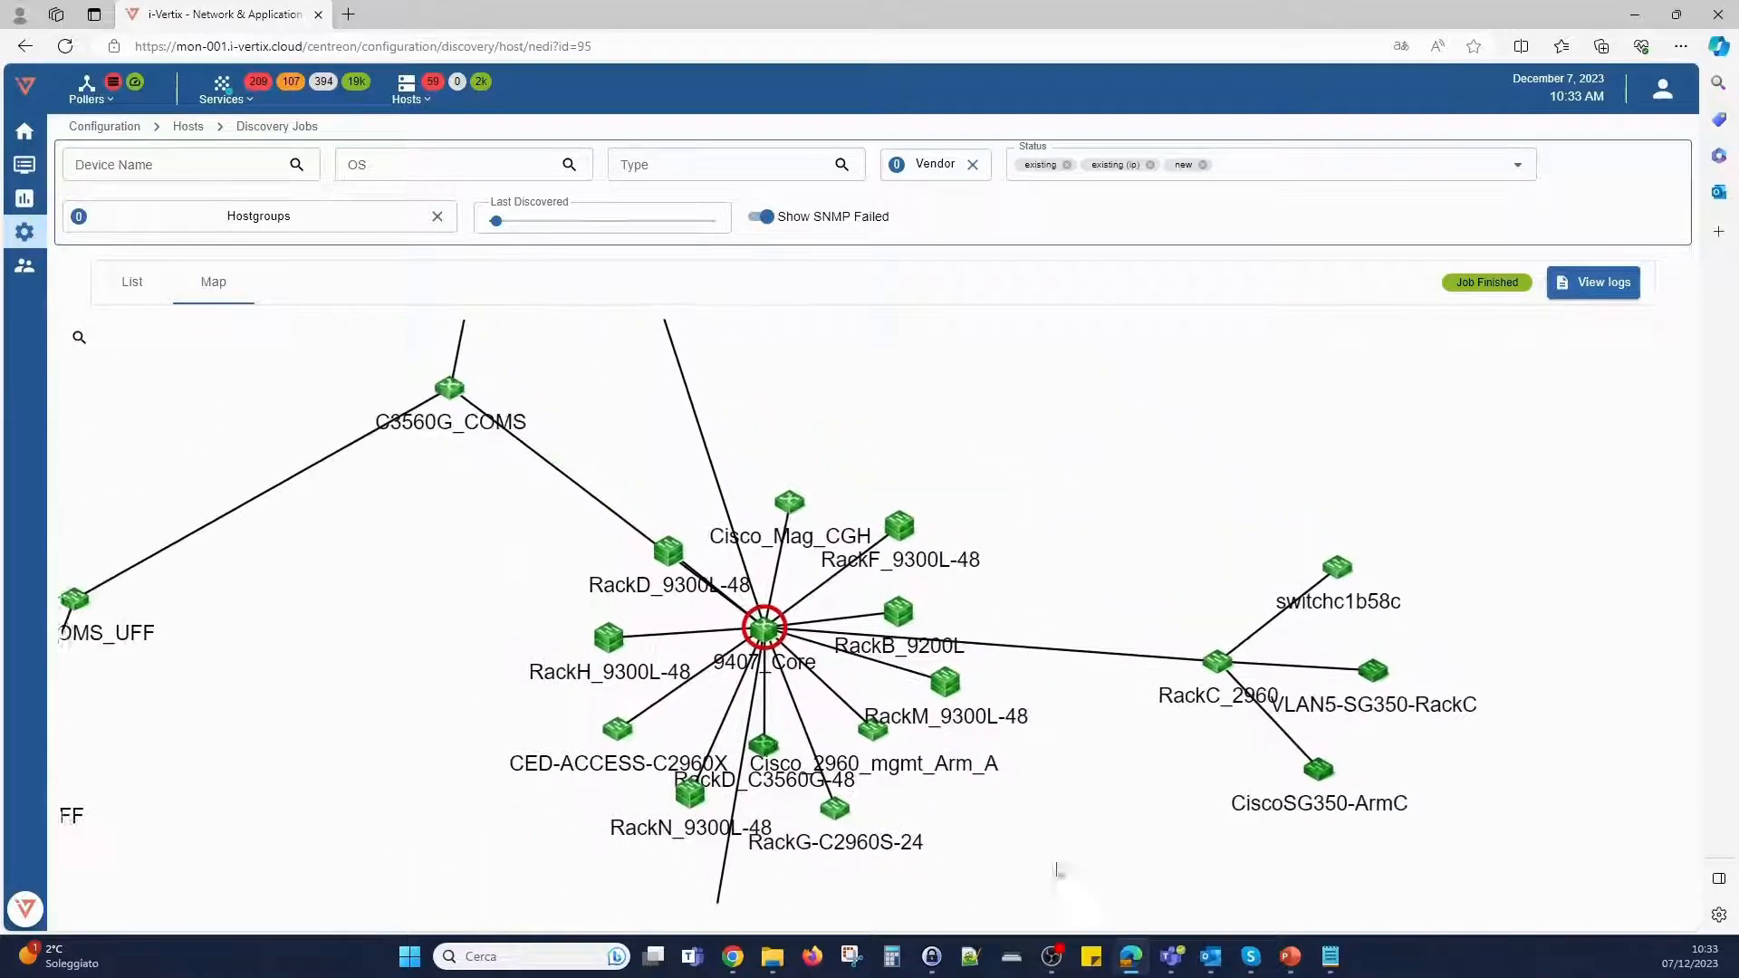
{"action": "scroll", "coordinate": [1137, 840], "scroll_direction": "down", "scroll_amount": 2}
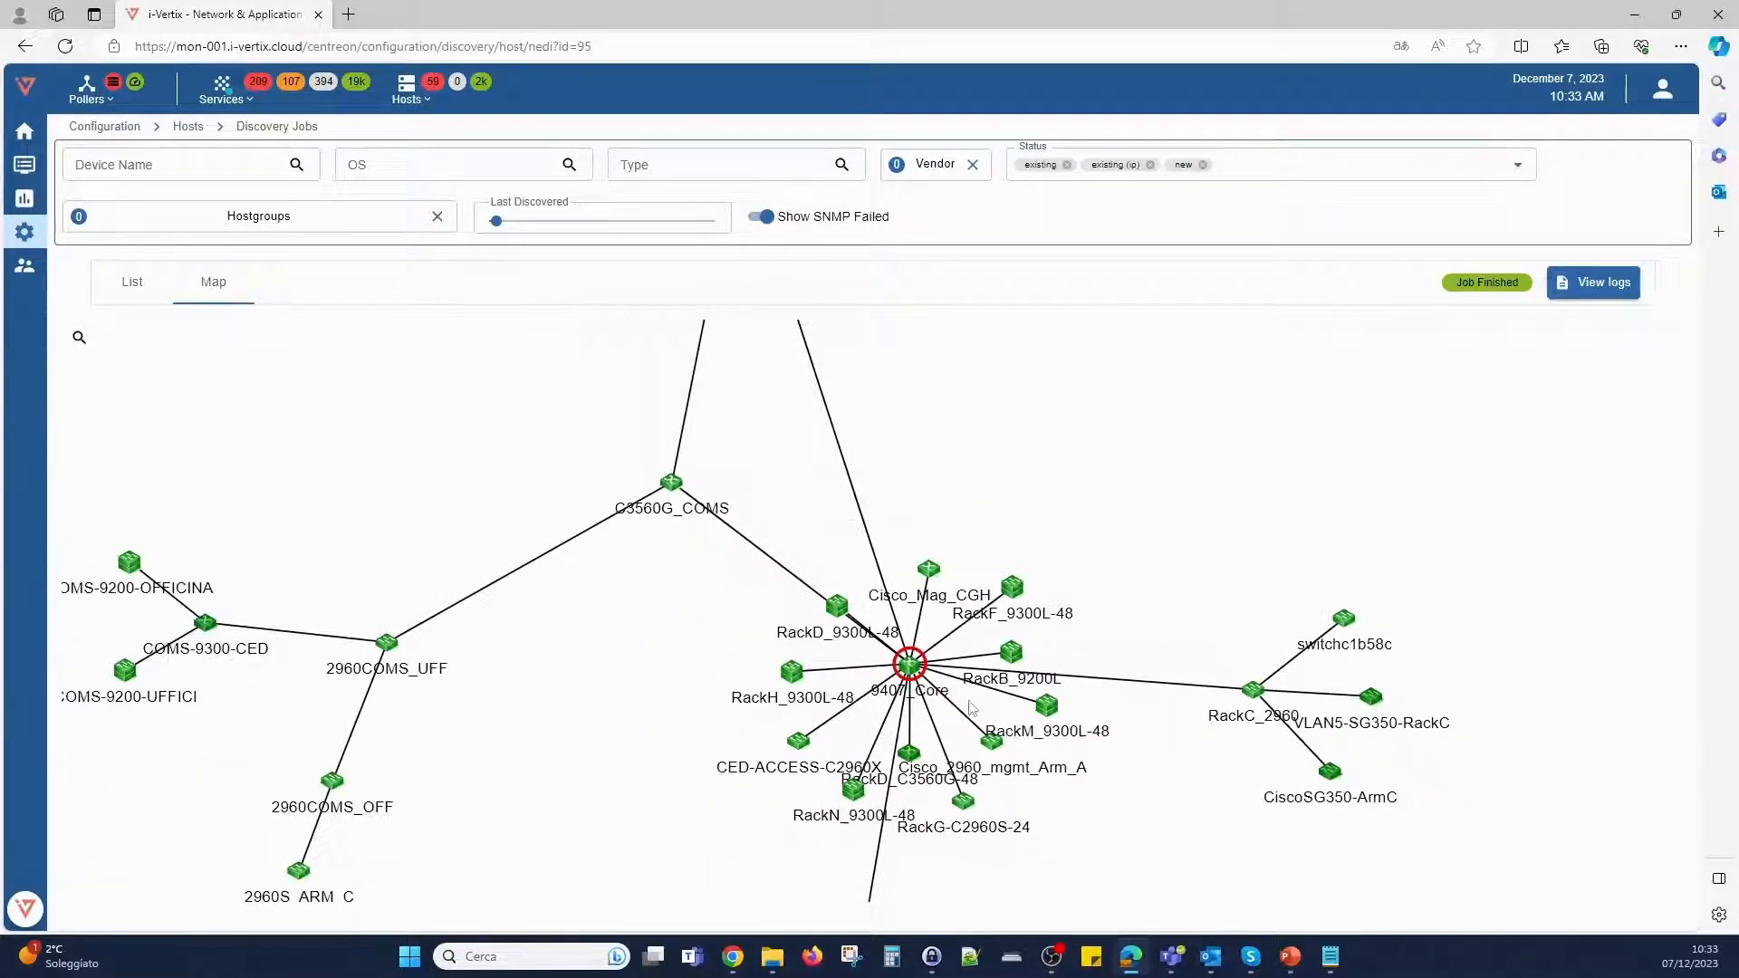
{"action": "left_click", "coordinate": [910, 665]}
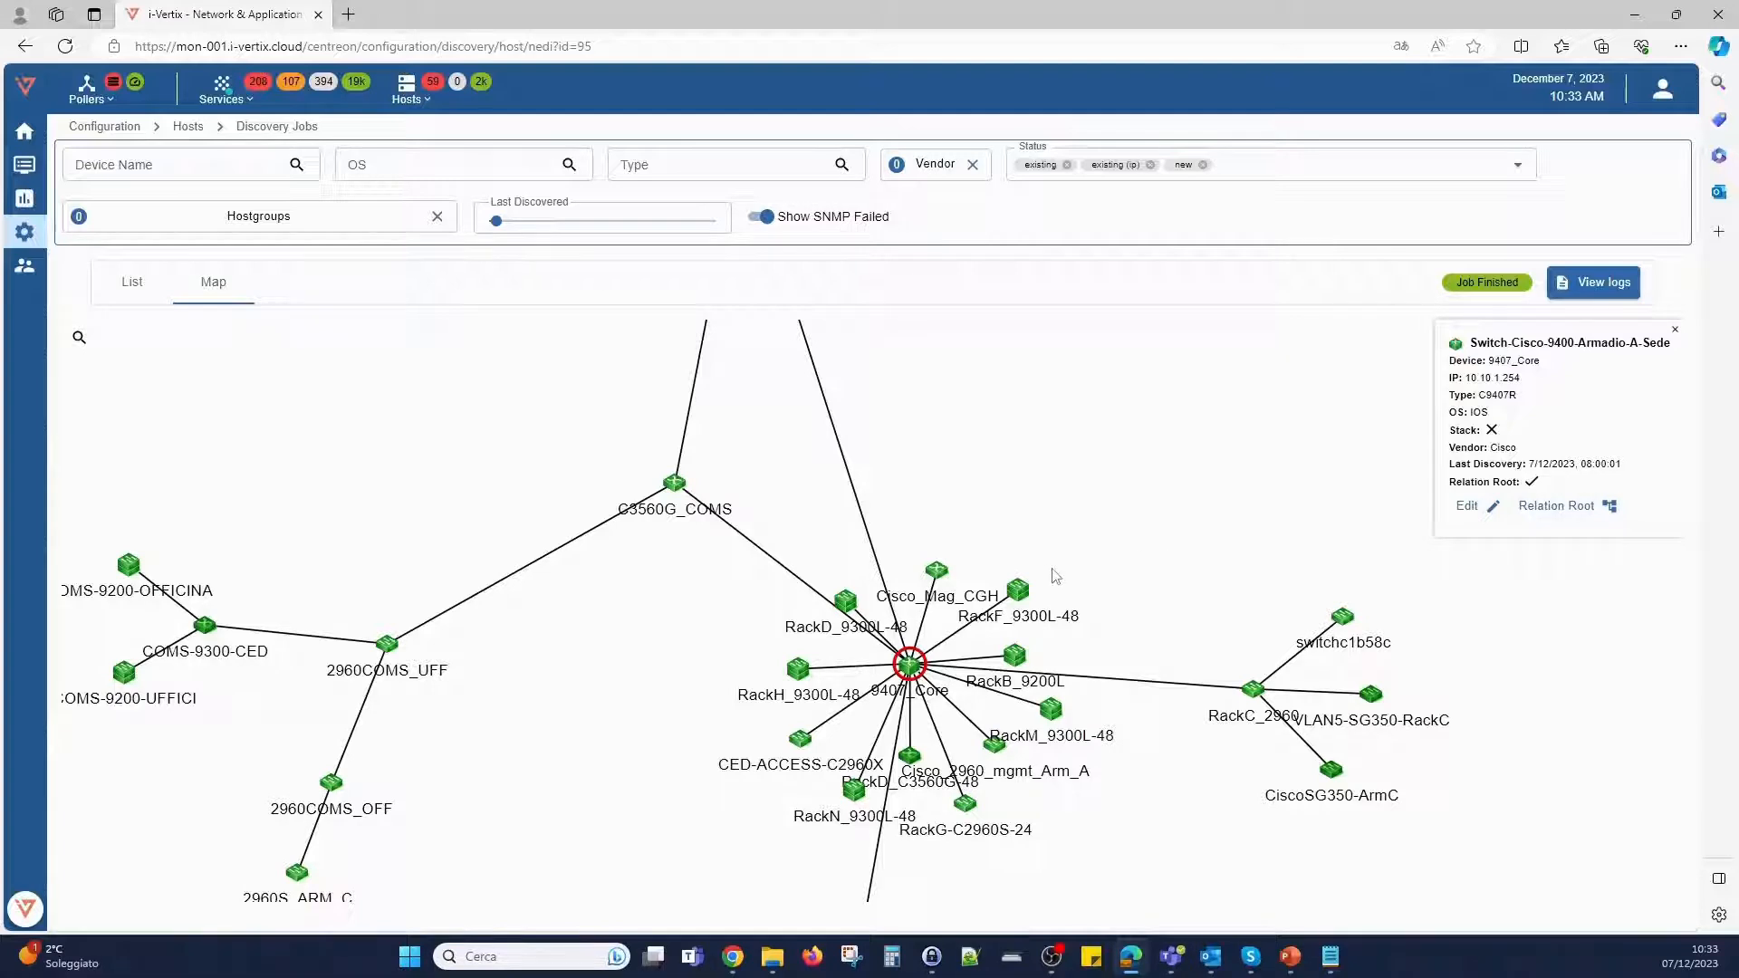
{"action": "left_click", "coordinate": [1019, 593]}
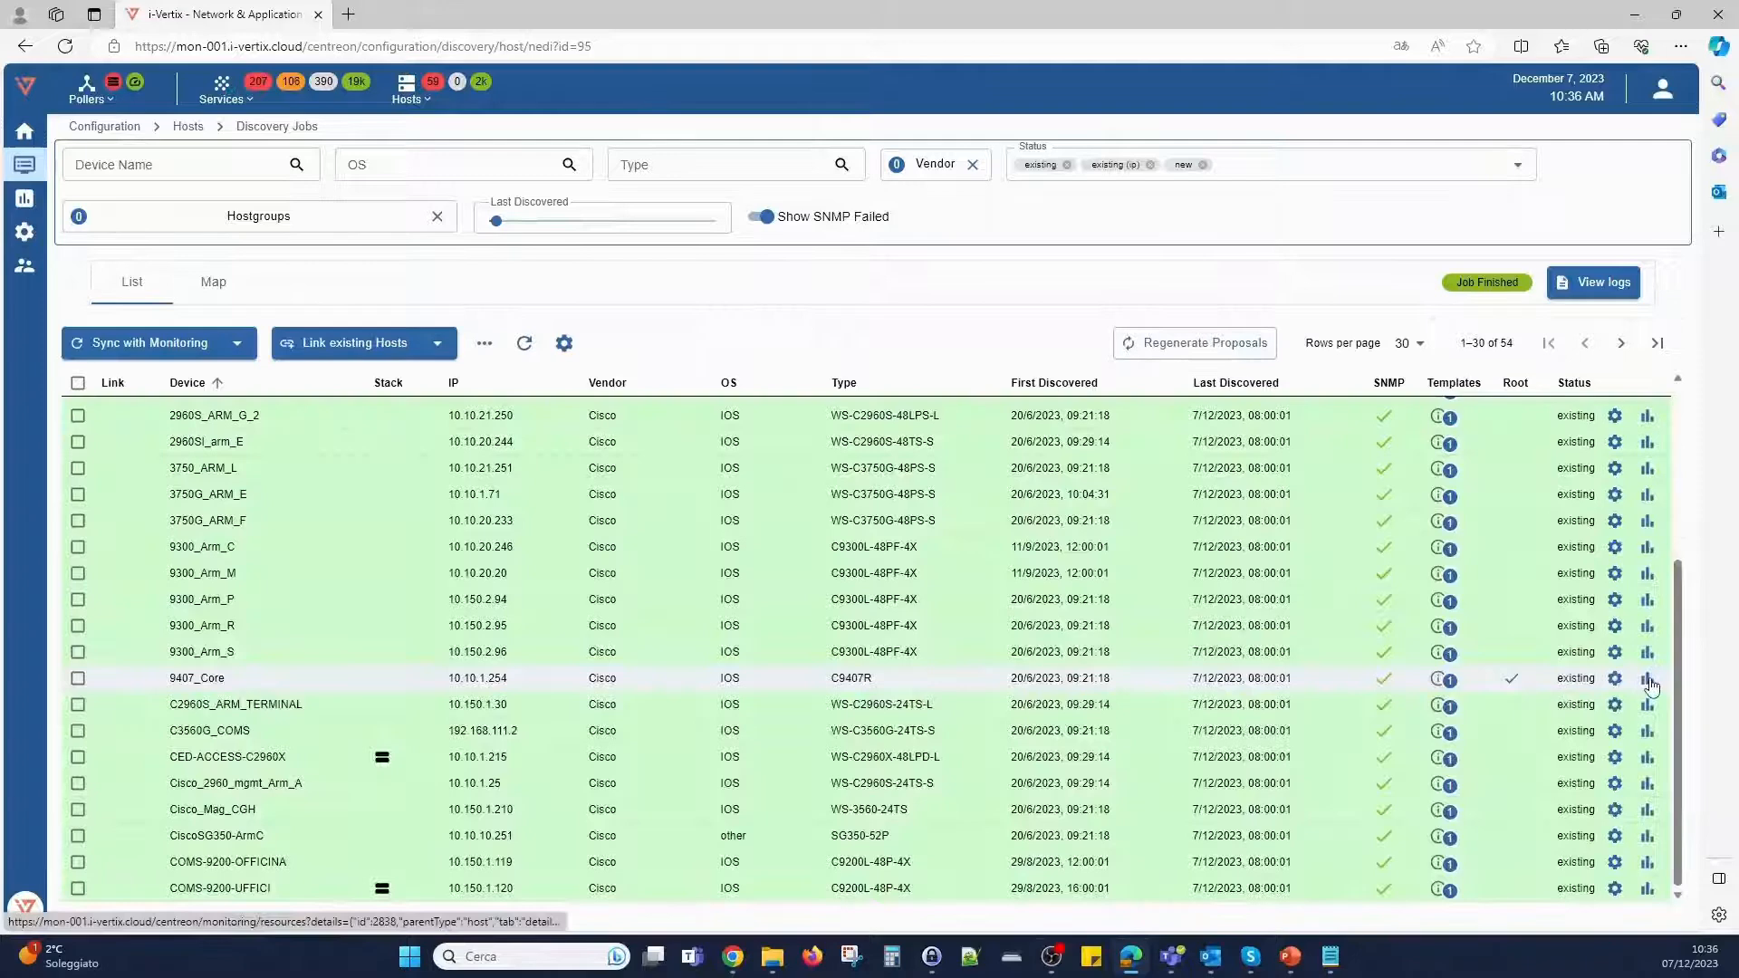
{"action": "left_click", "coordinate": [1646, 679]}
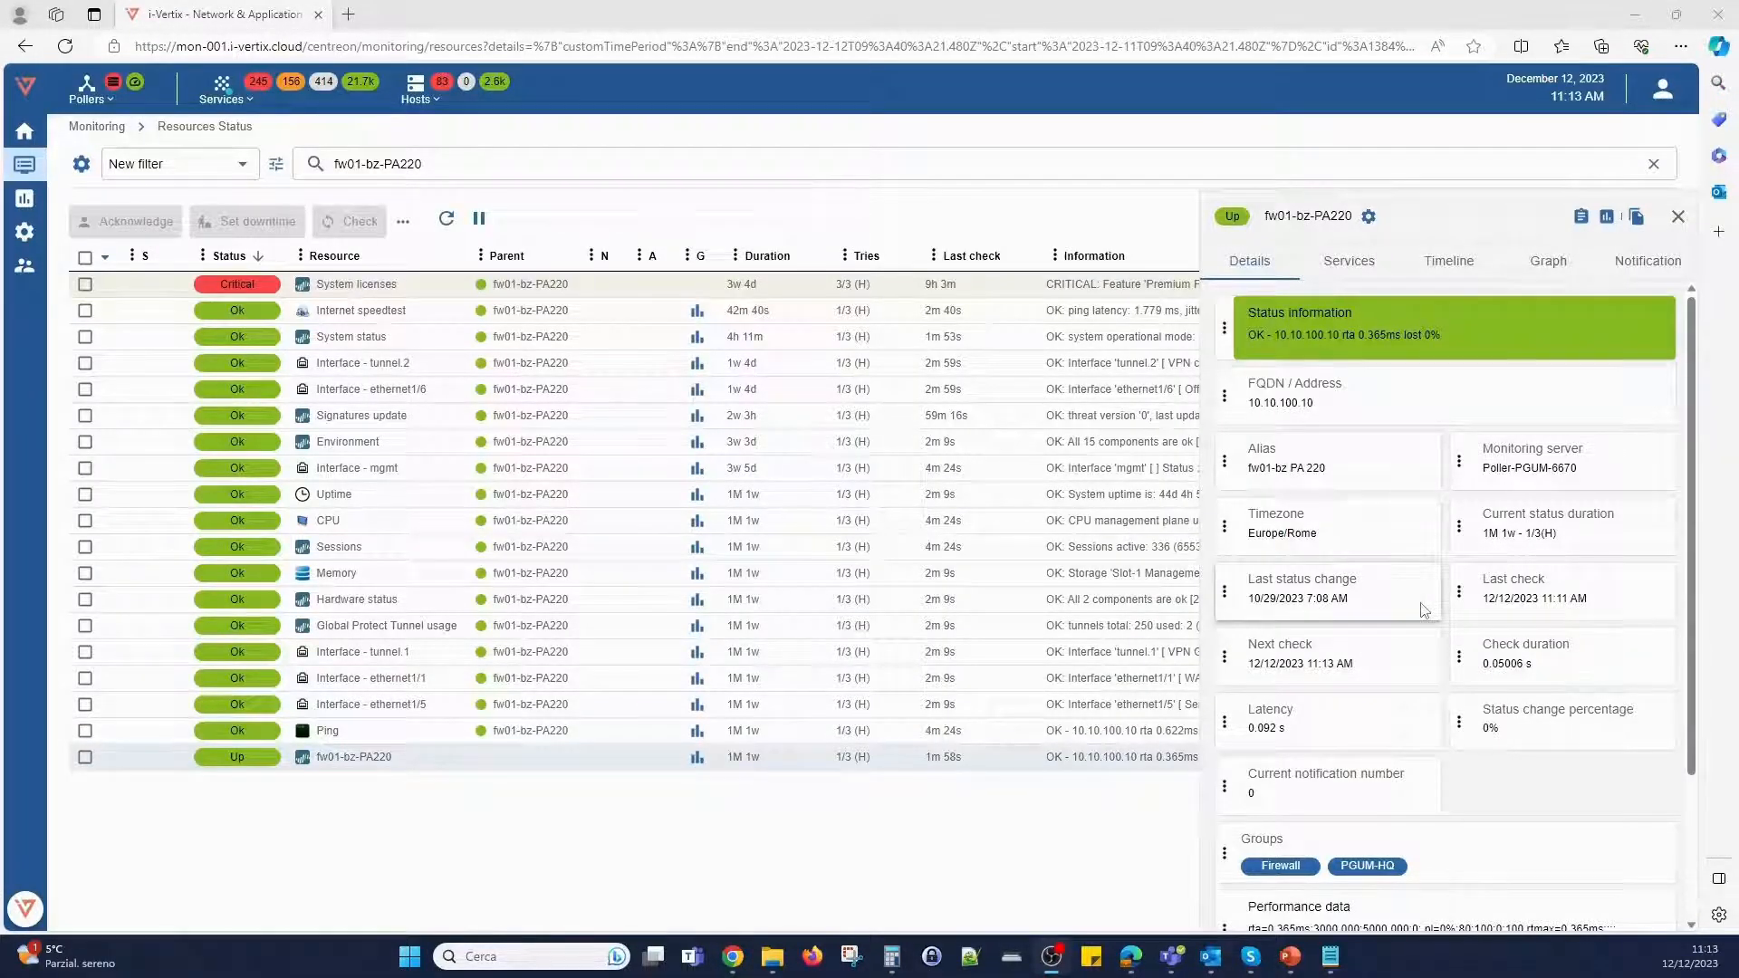
- Review the host details of fw01-bz-PA220 and look through the status of all its services
{"action": "scroll", "coordinate": [1431, 612], "scroll_direction": "down", "scroll_amount": 3}
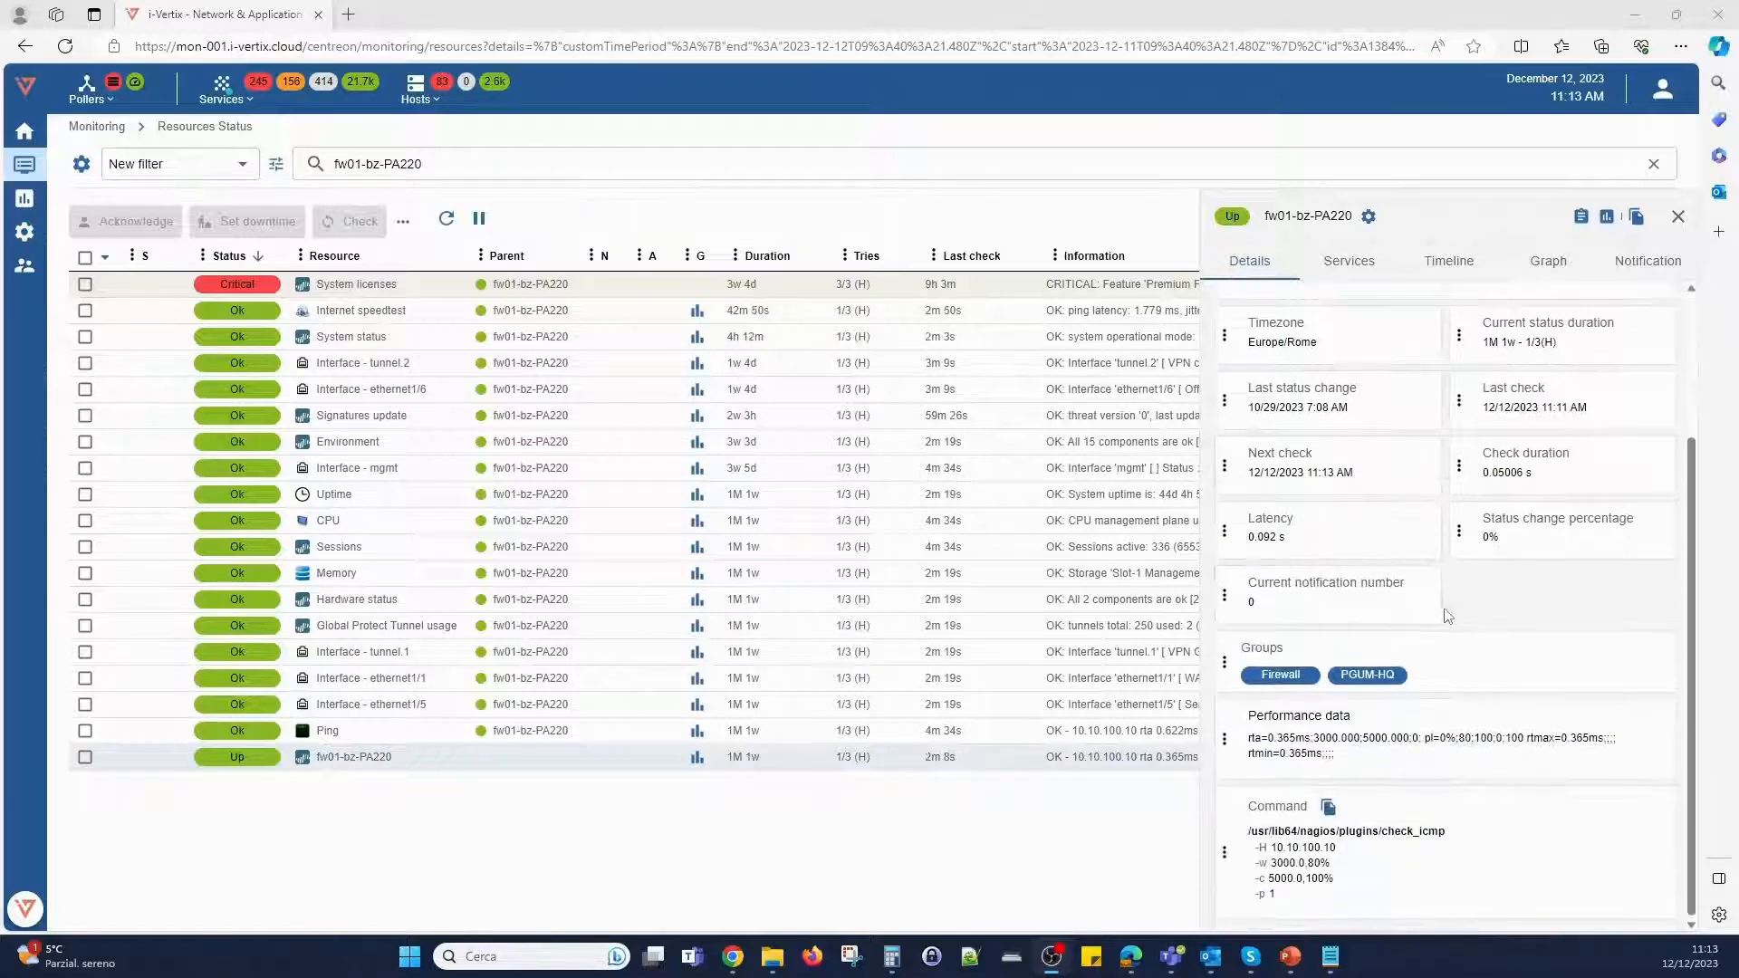
{"action": "scroll", "coordinate": [1449, 625], "scroll_direction": "up", "scroll_amount": 3}
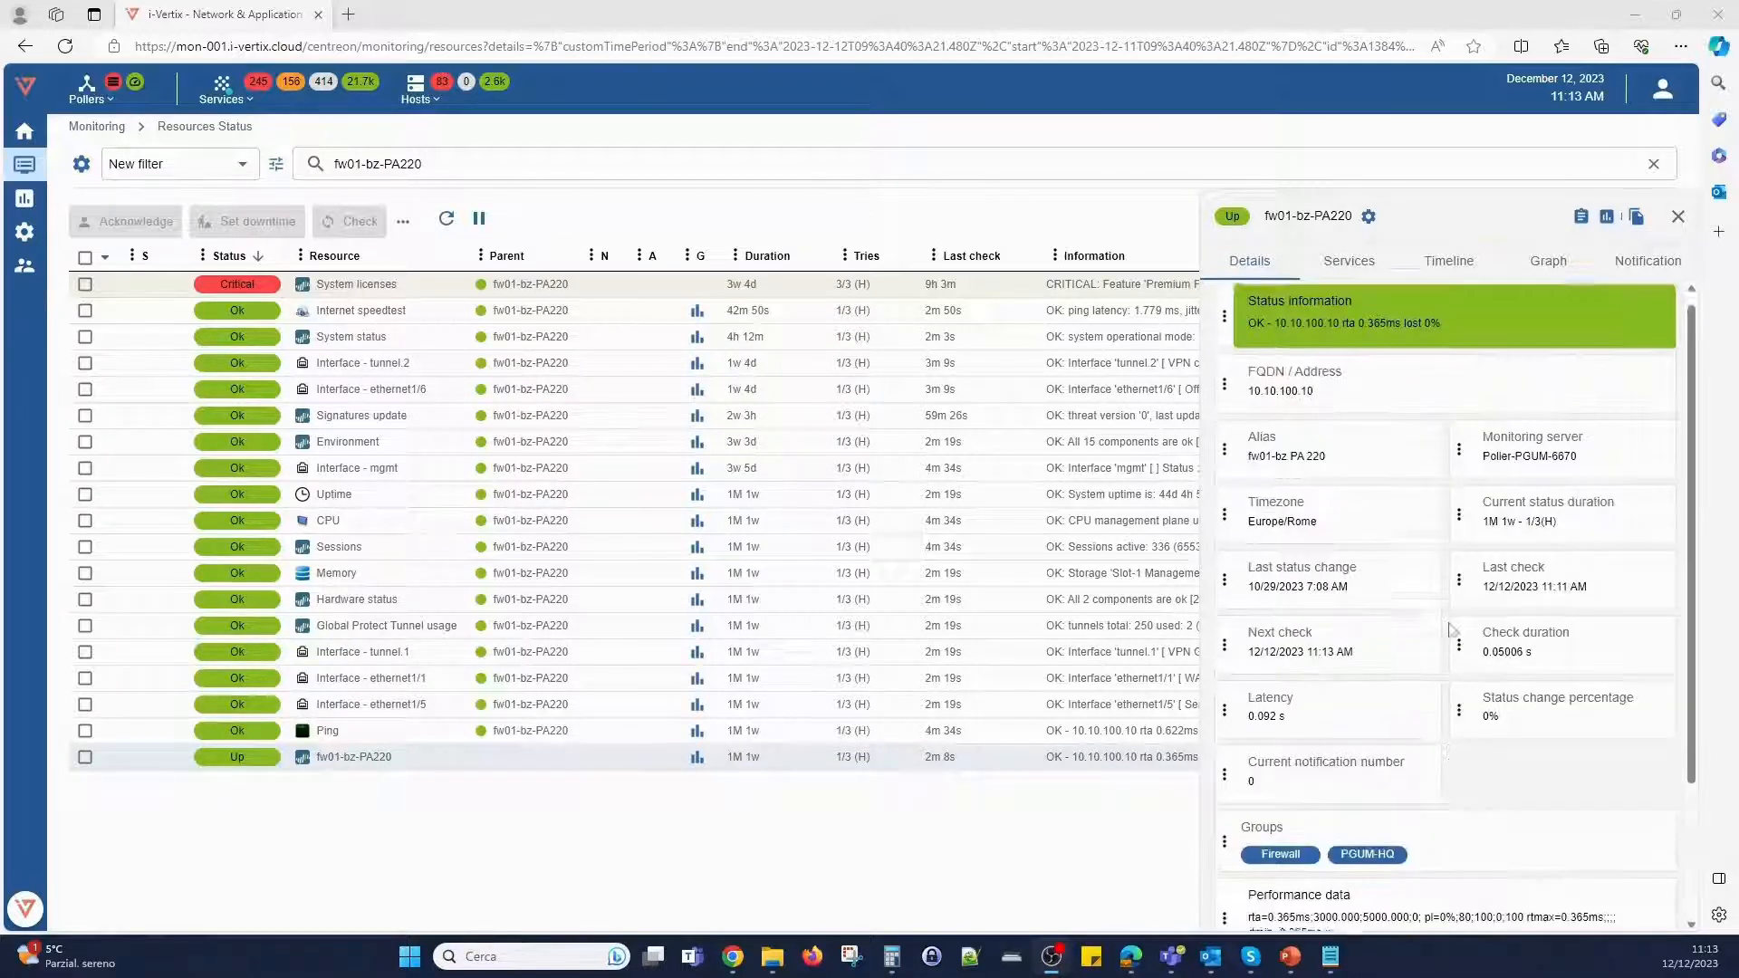
{"action": "left_click", "coordinate": [1350, 265]}
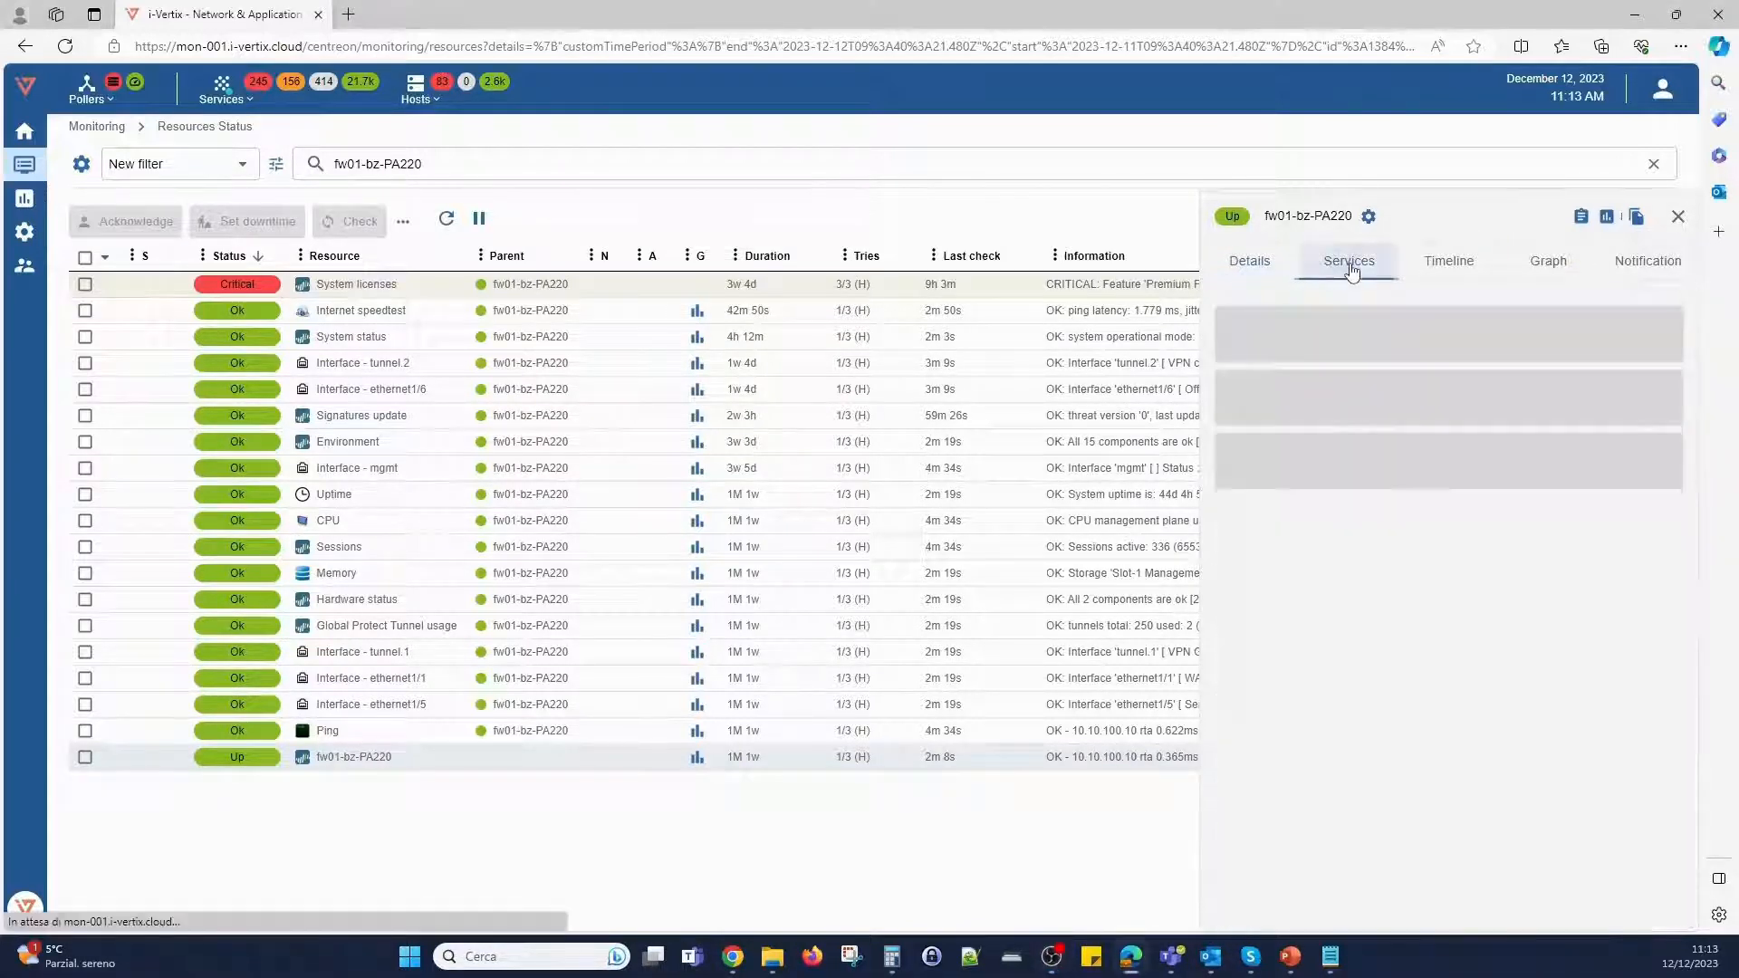
{"action": "scroll", "coordinate": [1505, 512], "scroll_direction": "down", "scroll_amount": 1}
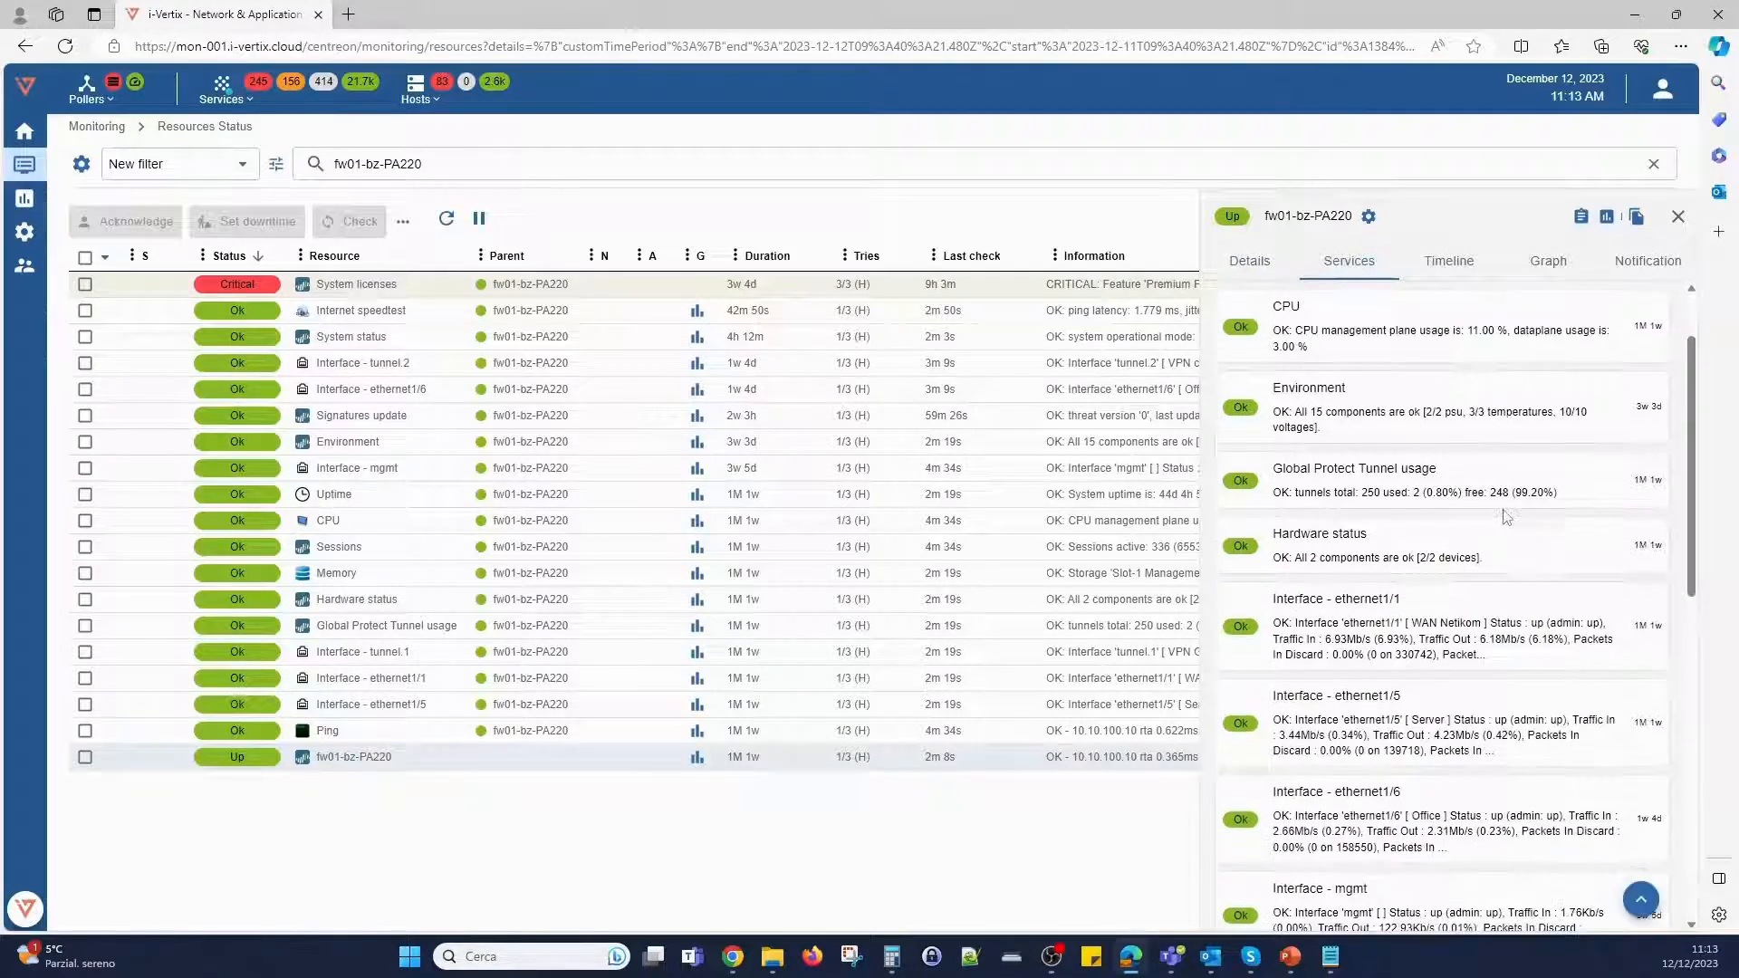
{"action": "scroll", "coordinate": [1506, 515], "scroll_direction": "down", "scroll_amount": 4}
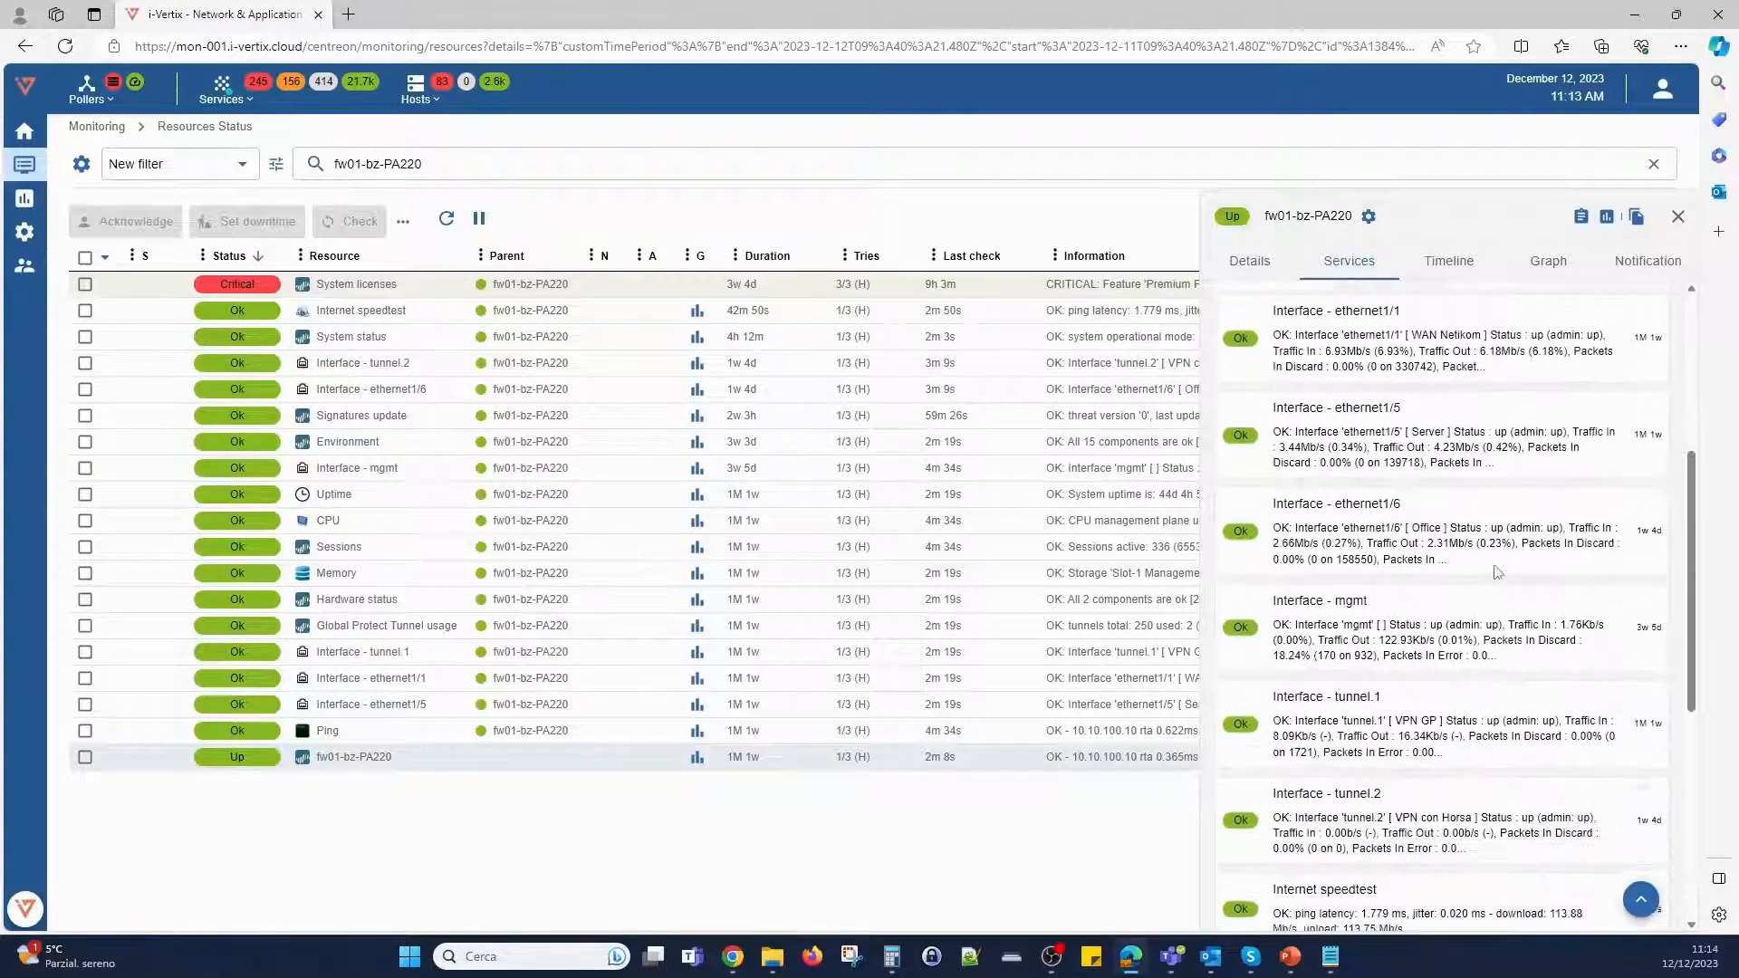
{"action": "scroll", "coordinate": [1494, 577], "scroll_direction": "down", "scroll_amount": 4}
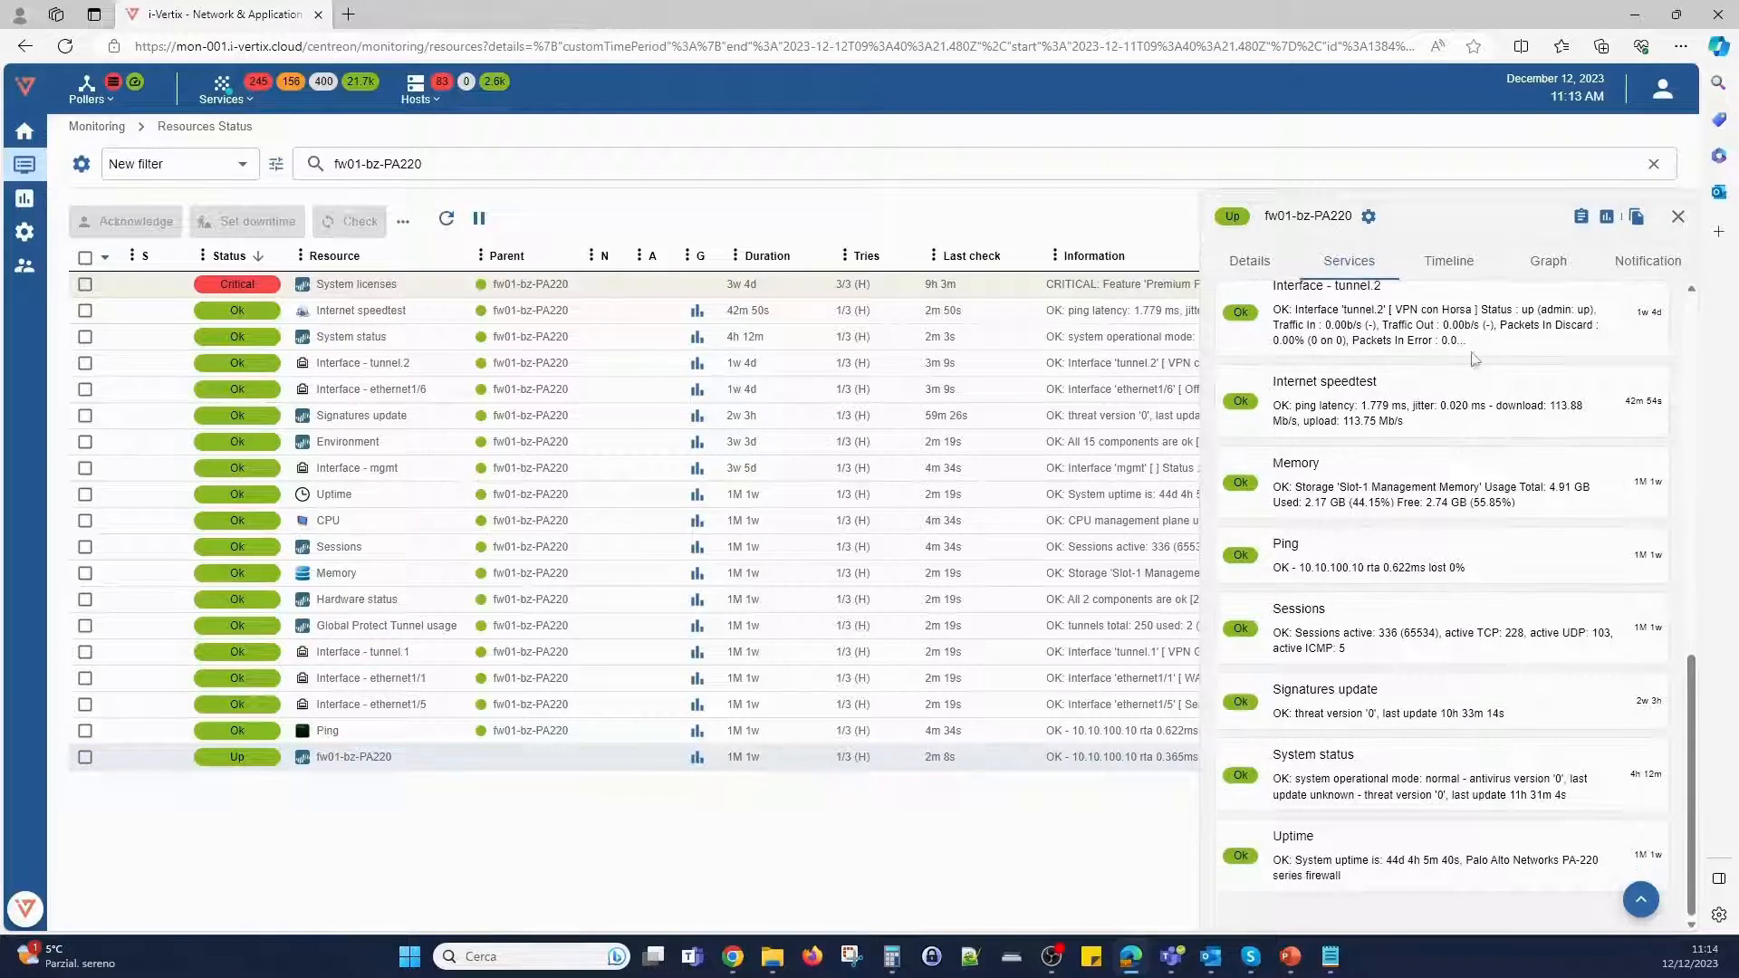
- Display the event timeline of fw01-bz-PA220 for 31 days, and look through its performance graphs for that period
{"action": "left_click", "coordinate": [1447, 263]}
{"action": "left_click", "coordinate": [1405, 328]}
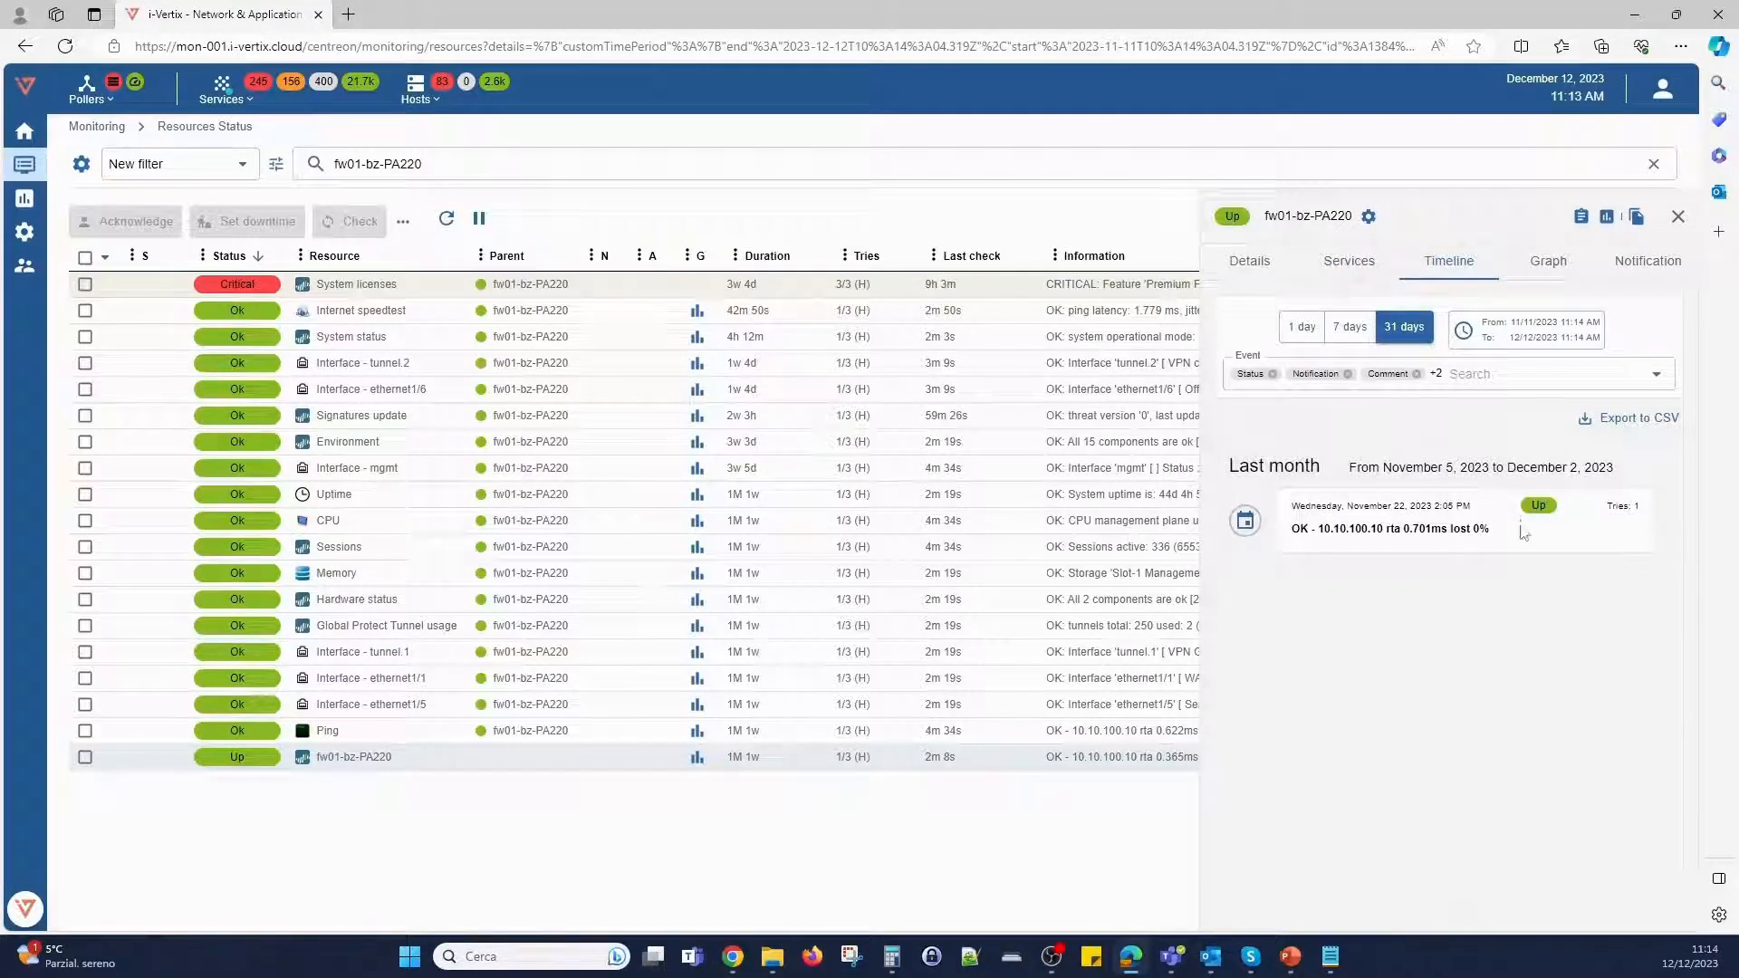
{"action": "left_click", "coordinate": [1548, 262]}
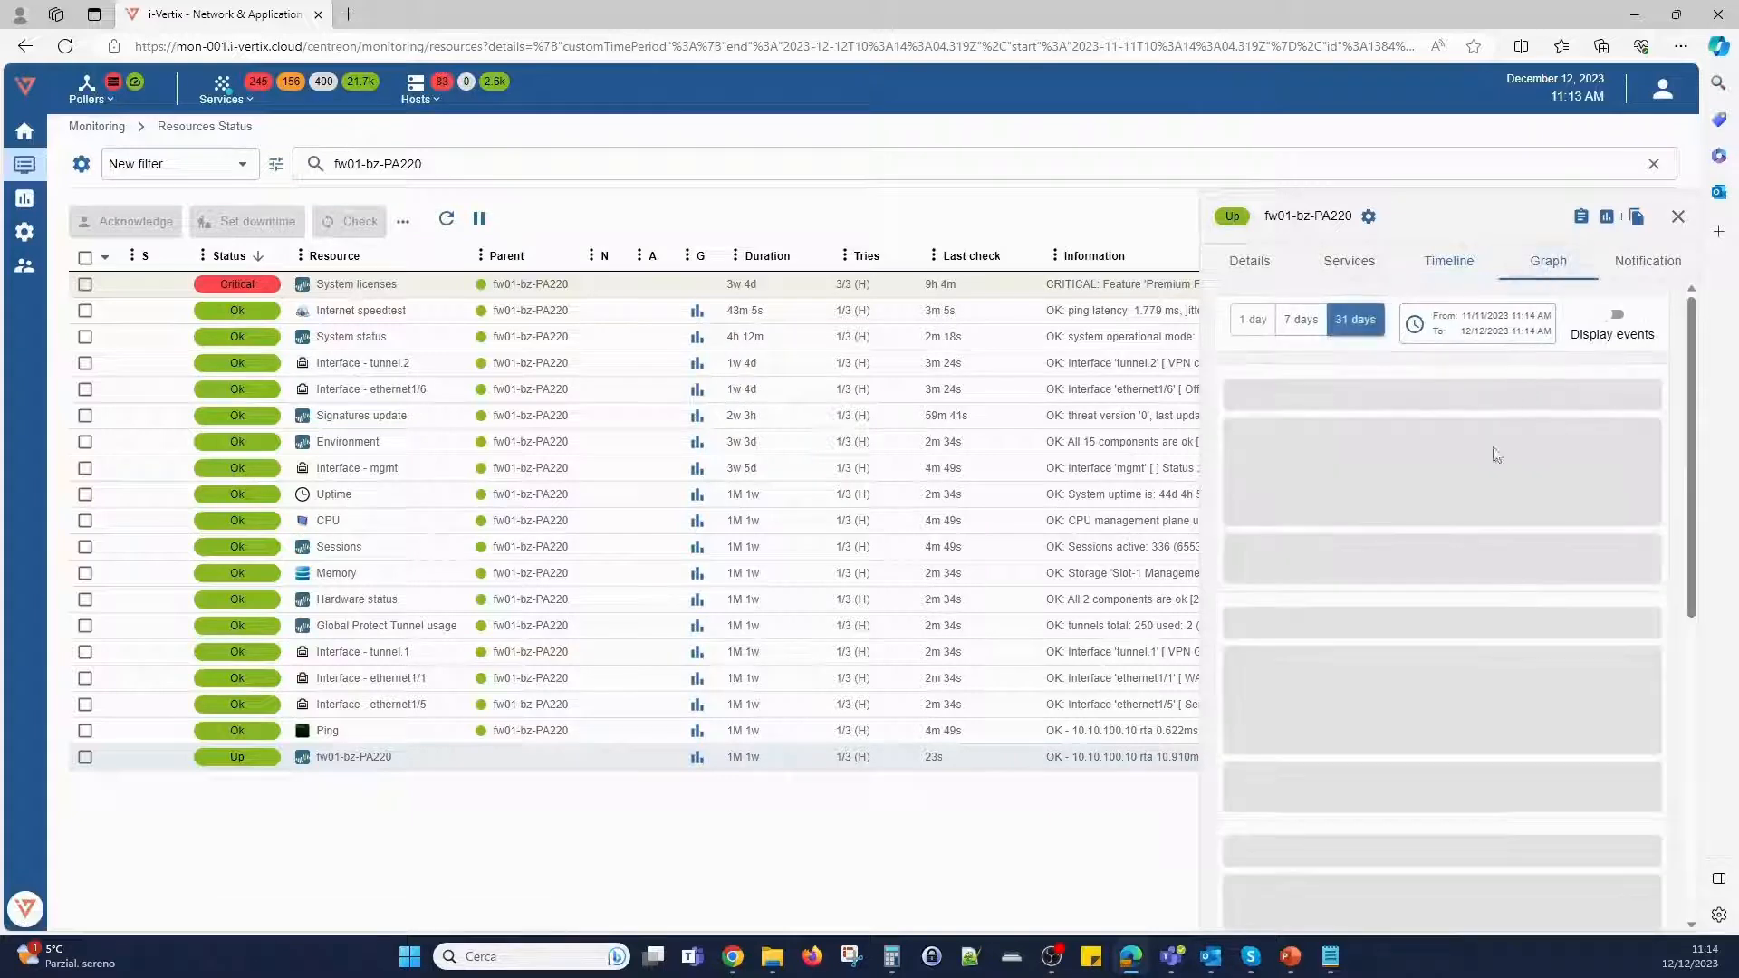
{"action": "scroll", "coordinate": [1409, 547], "scroll_direction": "down", "scroll_amount": 1}
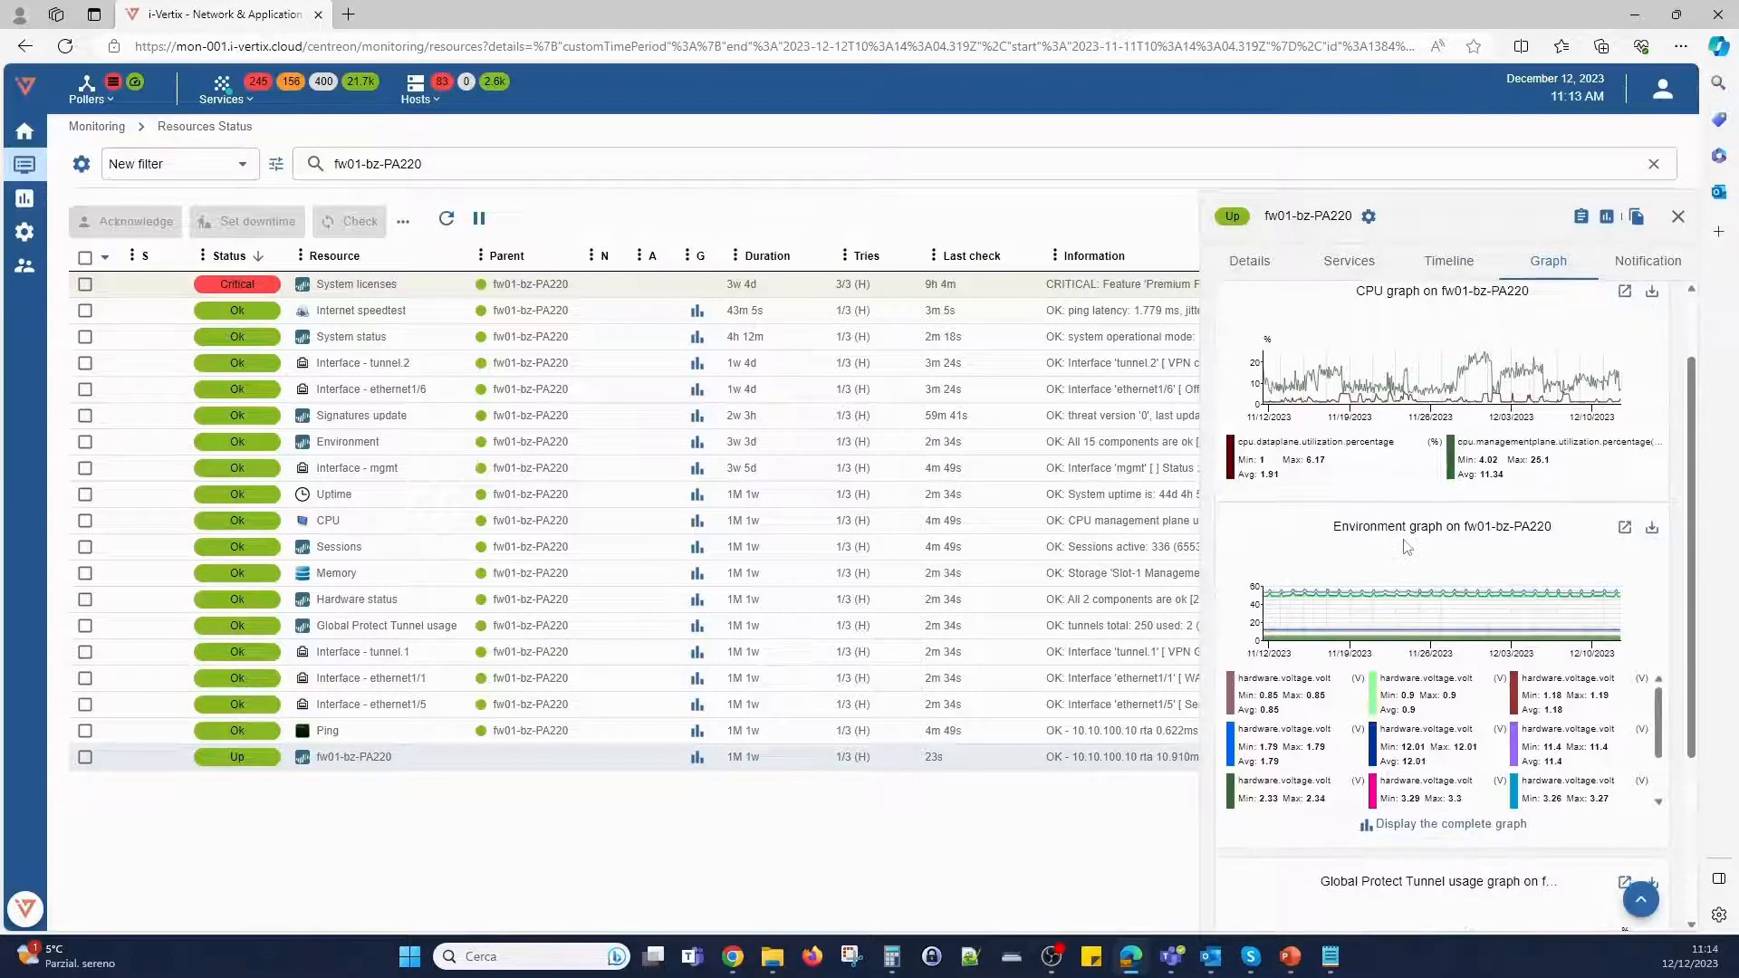
{"action": "scroll", "coordinate": [1407, 547], "scroll_direction": "down", "scroll_amount": 4}
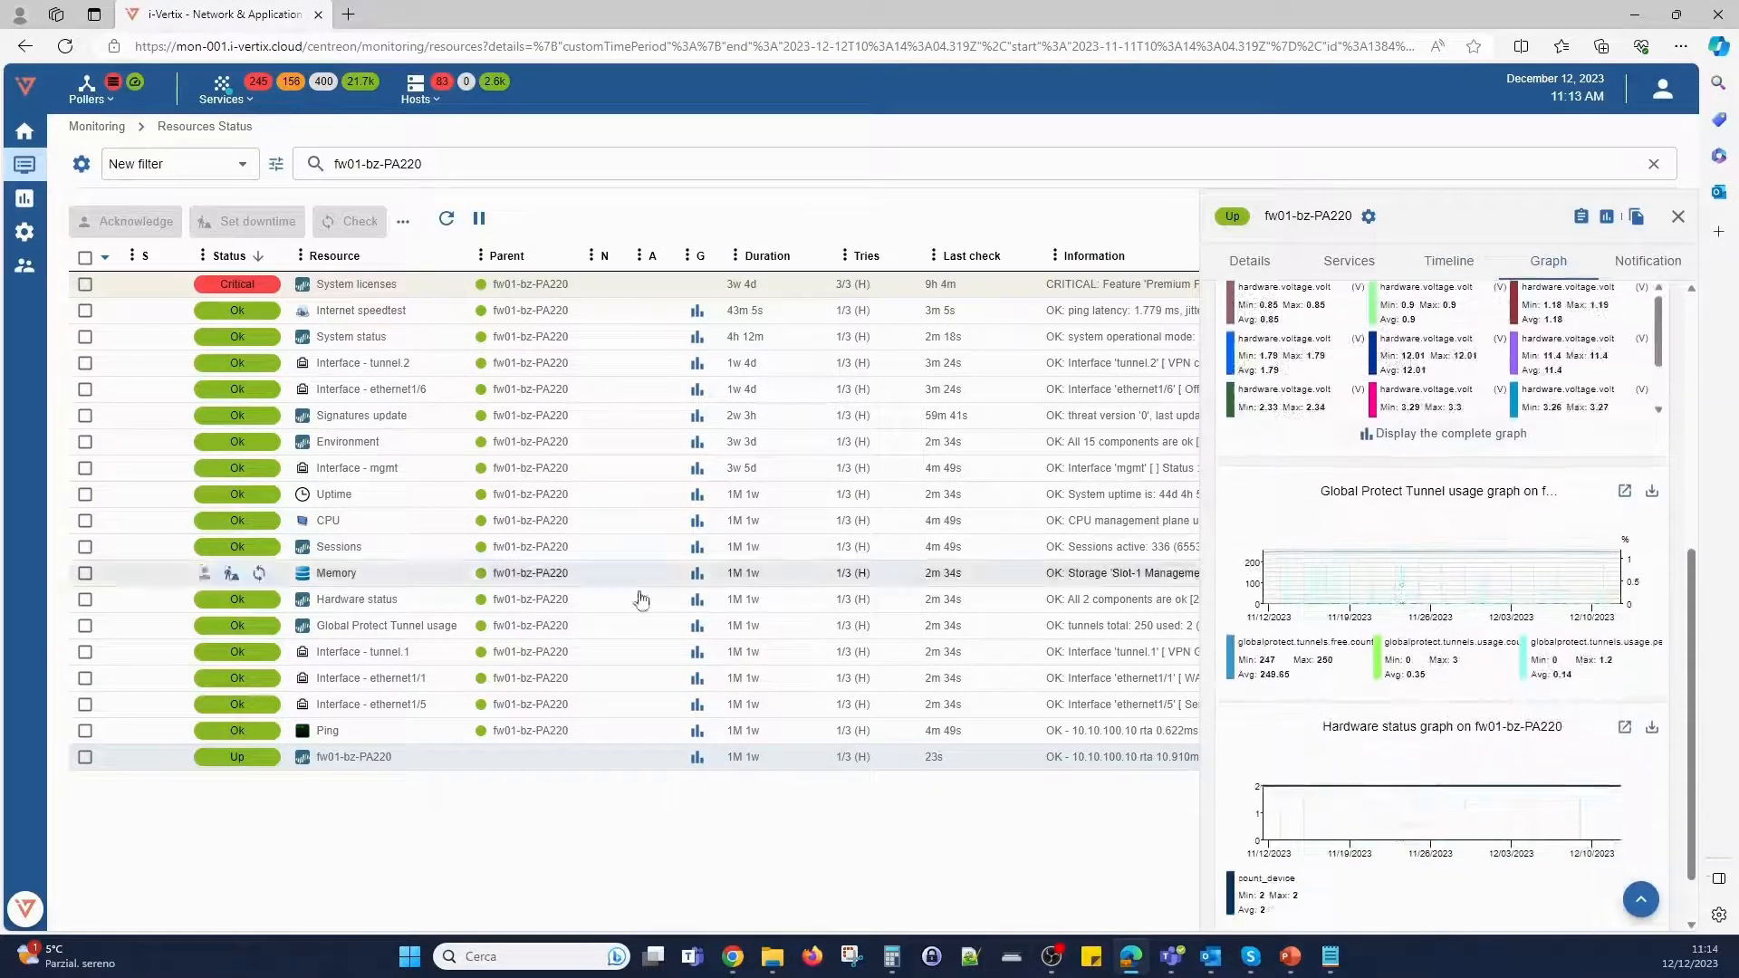
- Check the traffic graph of Interface - ethernet1/1, and the status details and timeline of the System licenses service
{"action": "left_click", "coordinate": [374, 683]}
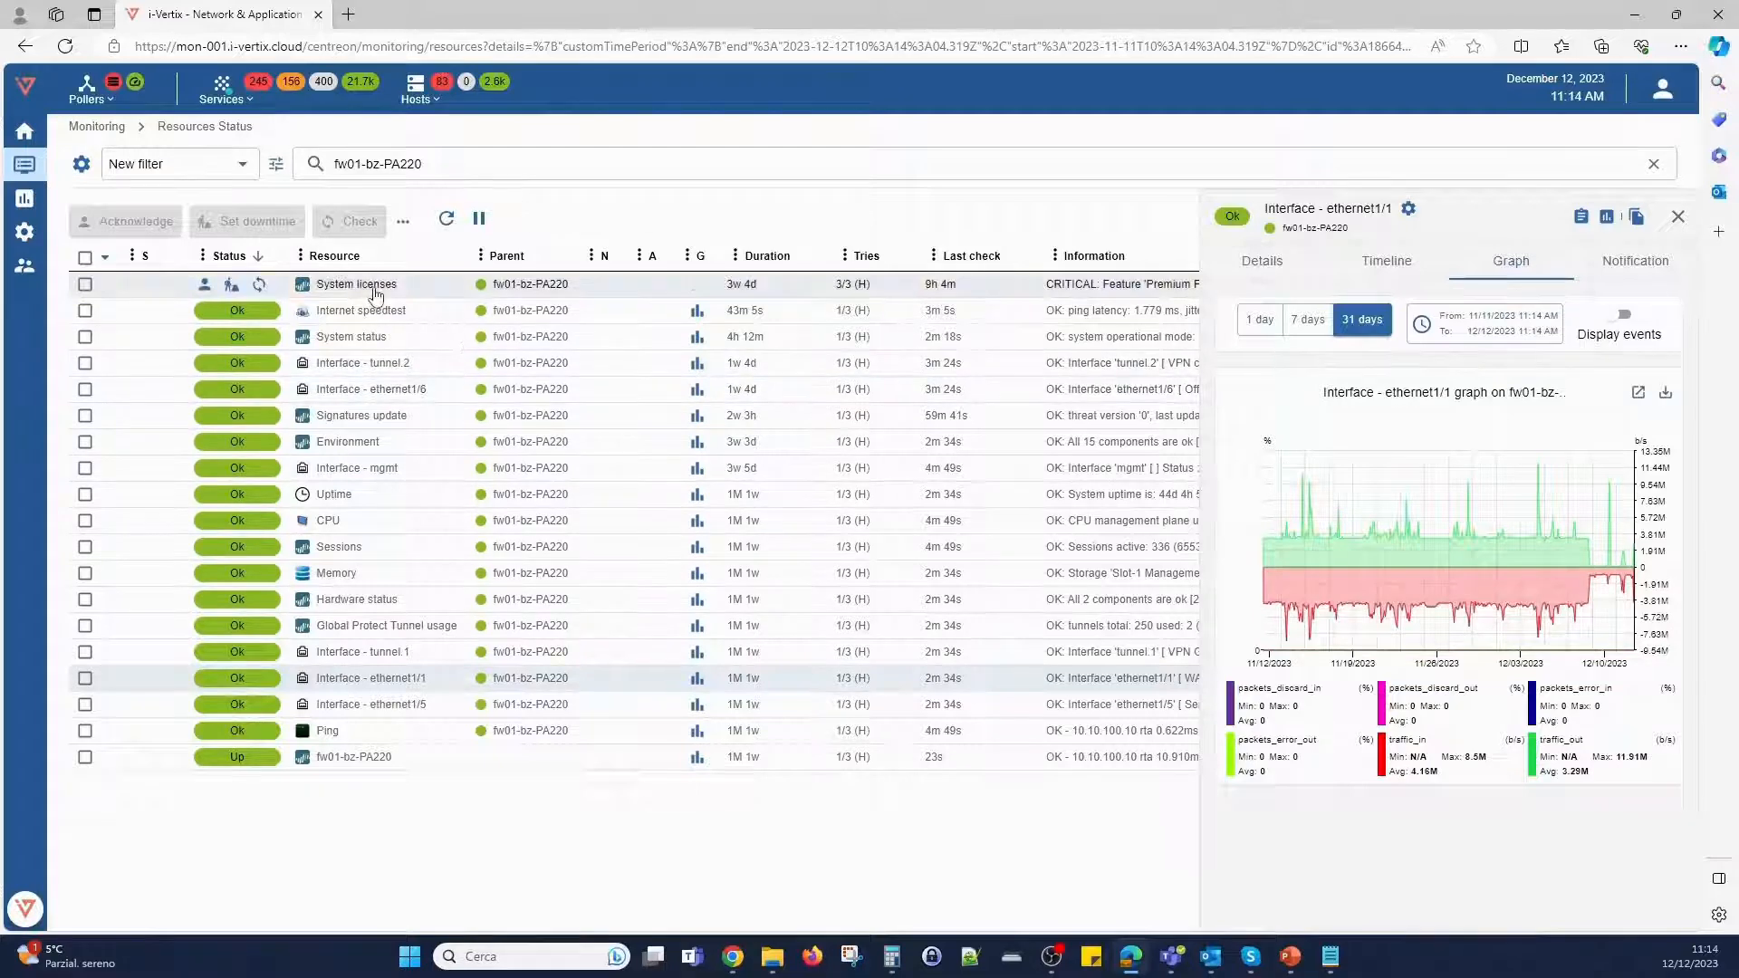
{"action": "left_click", "coordinate": [376, 290]}
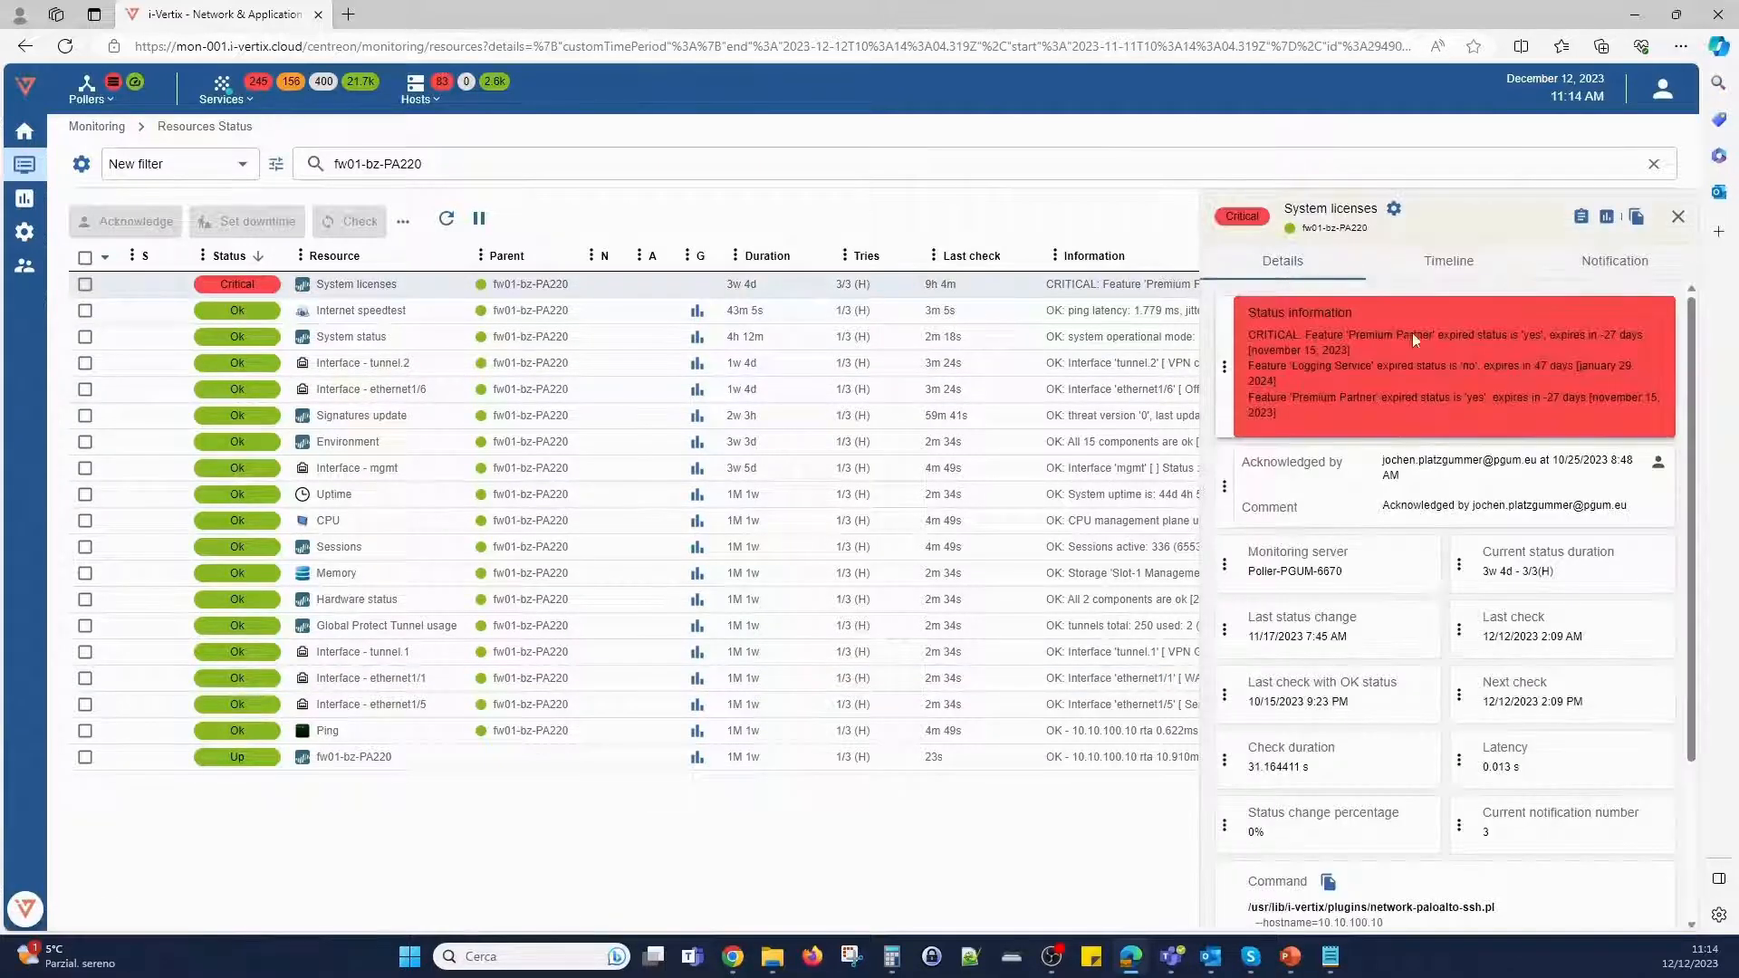
{"action": "left_click", "coordinate": [1463, 263]}
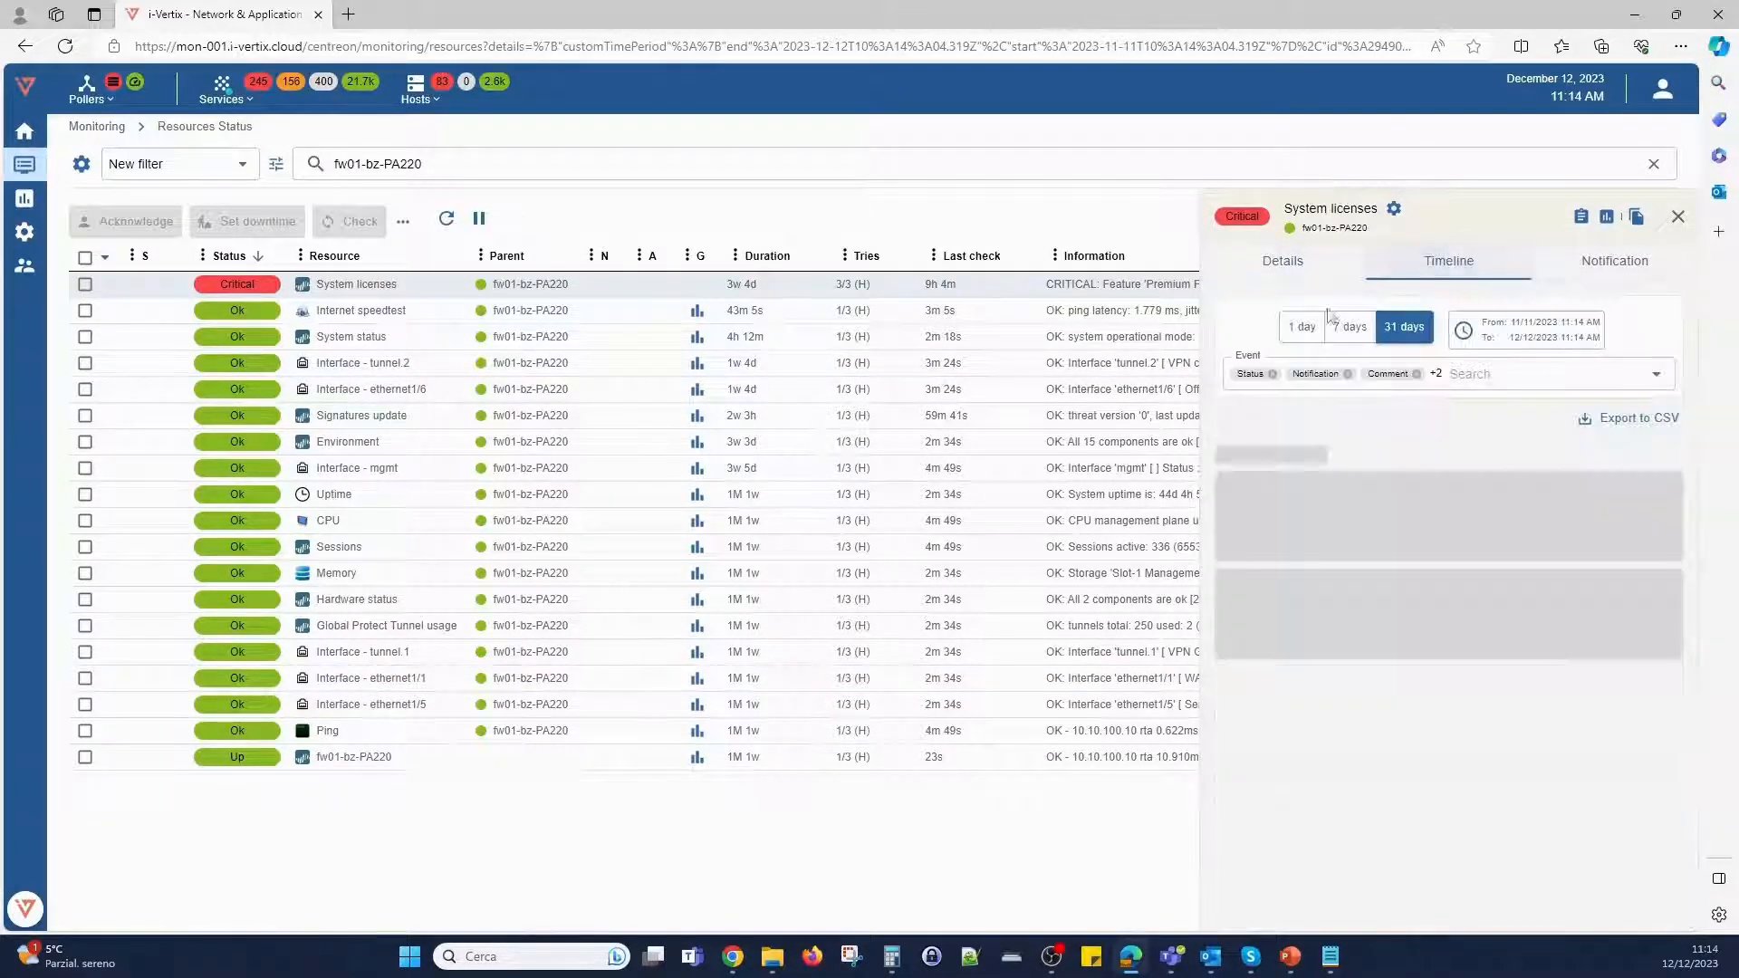